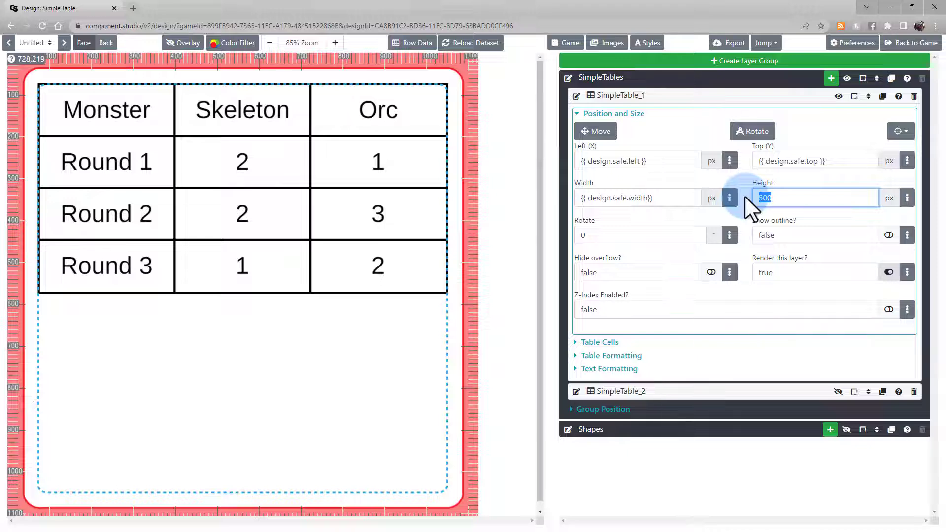
Try a greater height for SimpleTable_1 and set it back to 500 px
text(80)
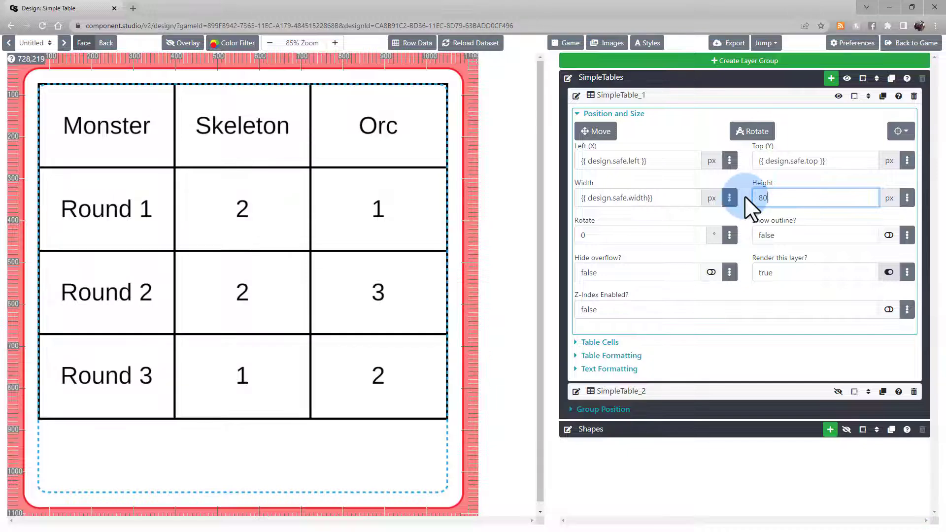
key(BackSpace)
key(BackSpace)
text(500)
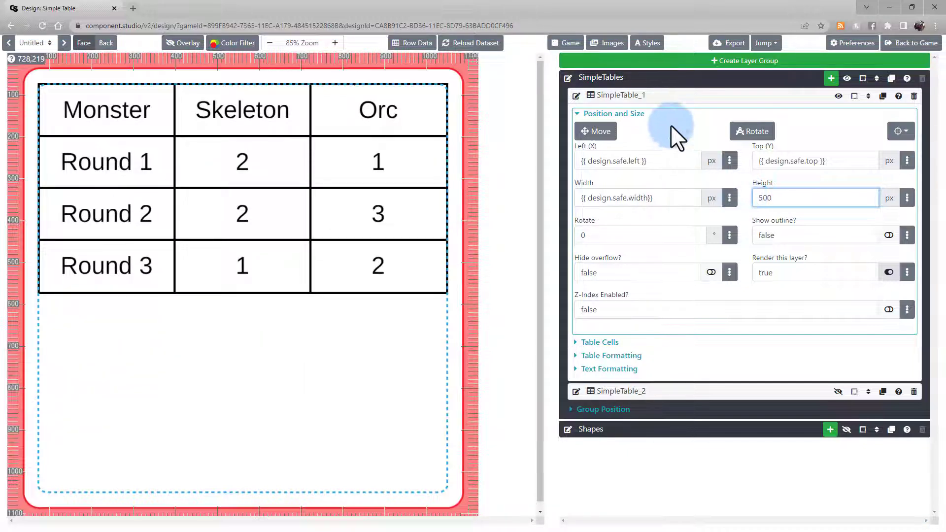
Set the number of rows in SimpleTable_1 to 5
click(658, 116)
click(602, 126)
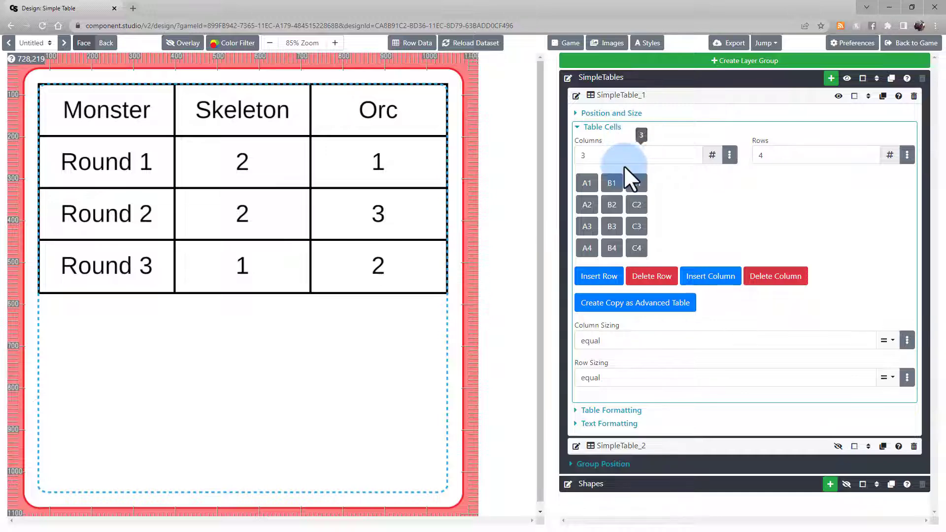
click(773, 163)
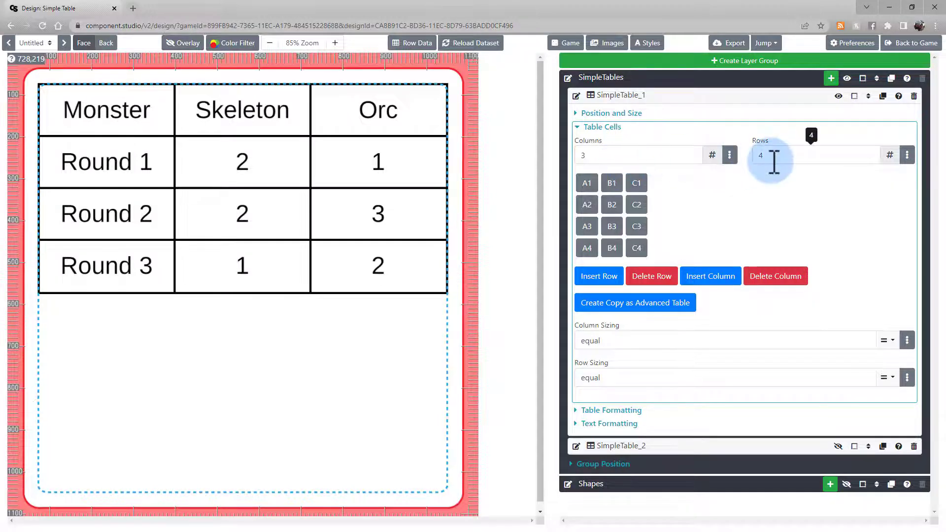
double_click(757, 155)
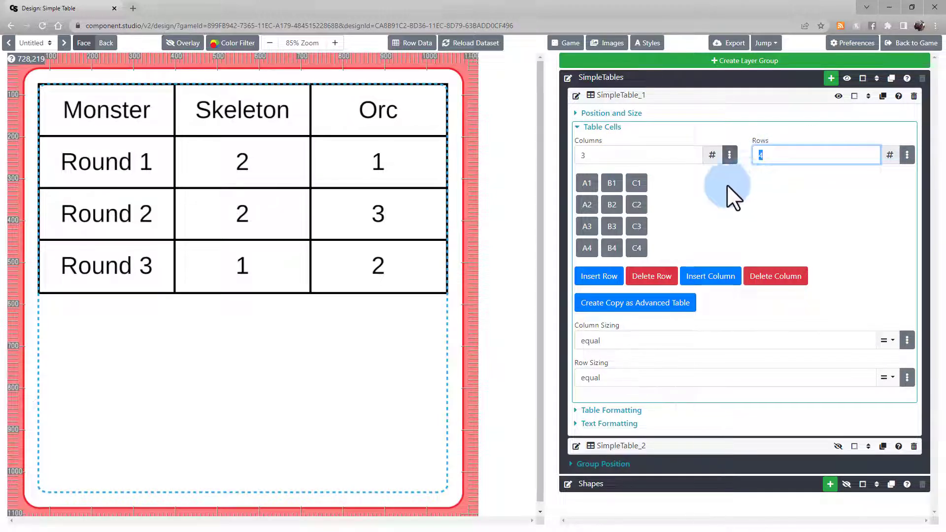
text(5)
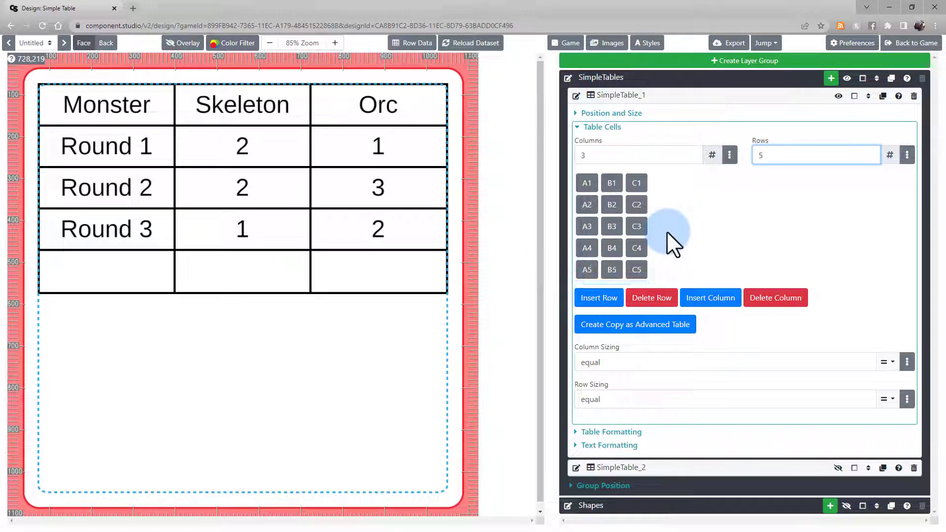
Fill the fifth row of SimpleTable_1 with "Round 4" in A5, 3 in B5 and 1 in C5
click(587, 186)
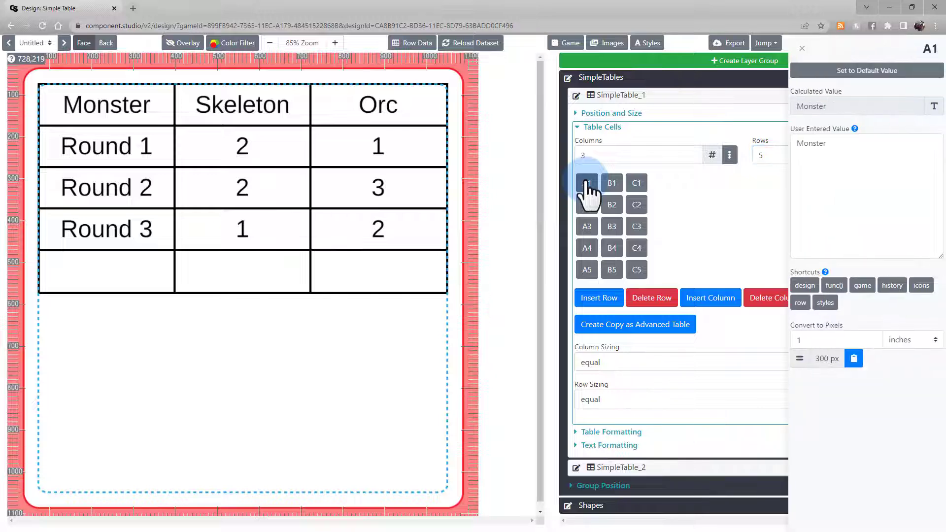
click(612, 184)
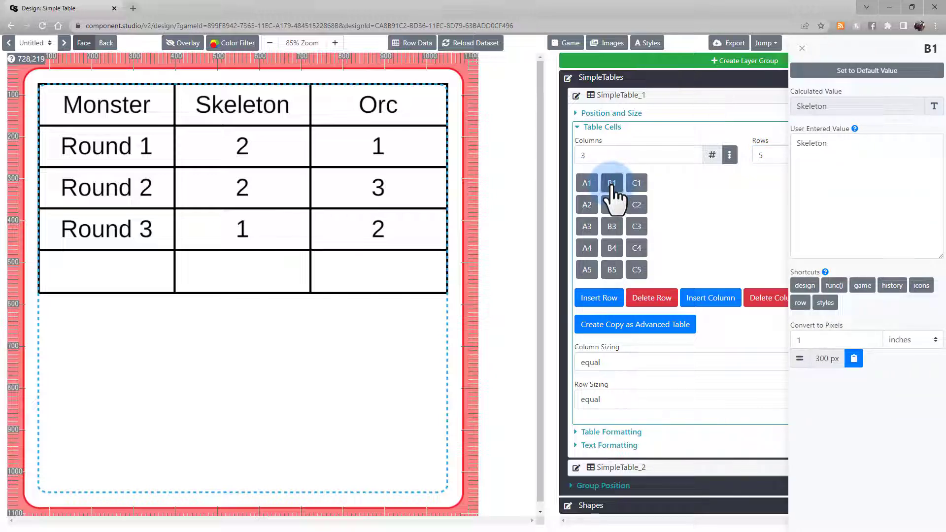
click(636, 186)
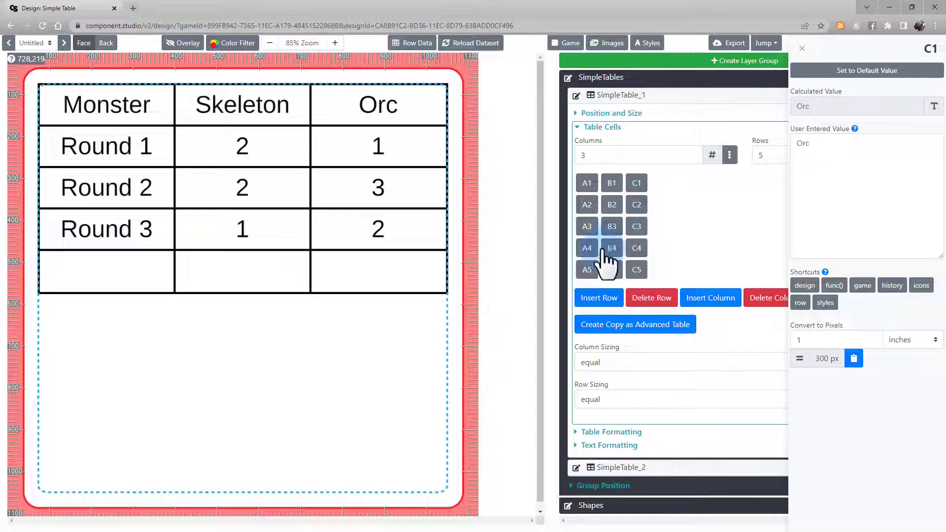
click(587, 270)
click(842, 163)
text(Round 4)
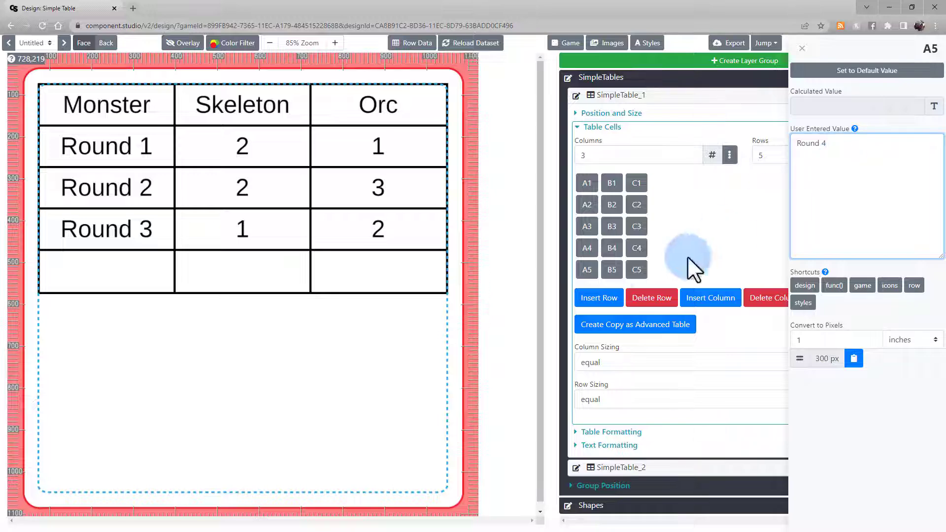
click(611, 269)
click(830, 197)
text(3)
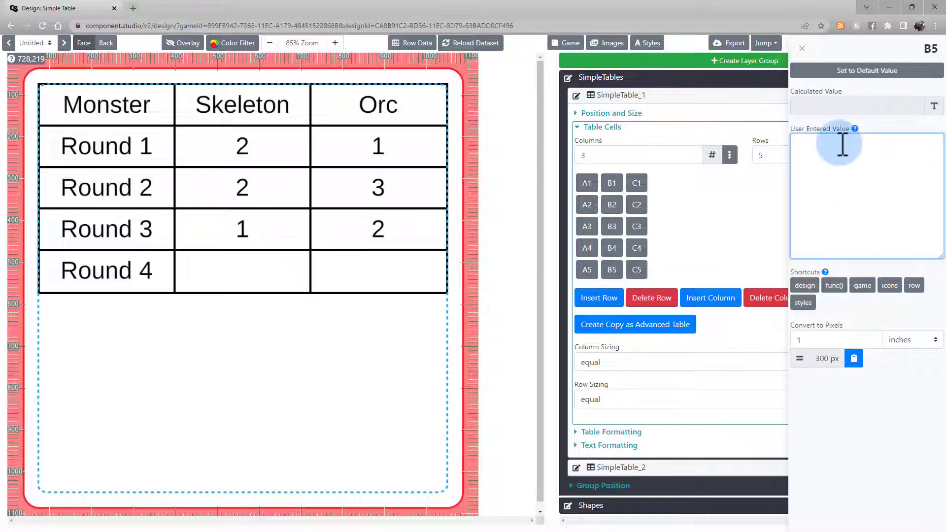
click(636, 269)
click(815, 155)
text(1)
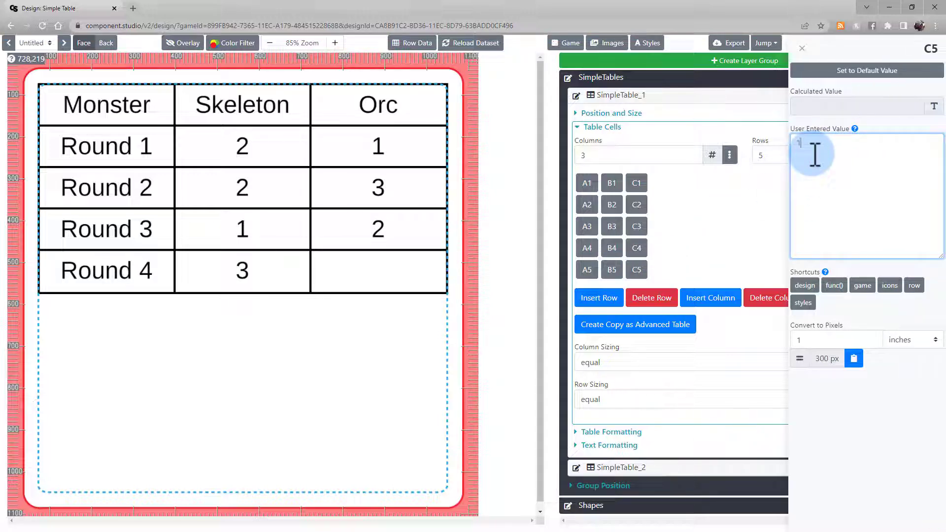
click(716, 217)
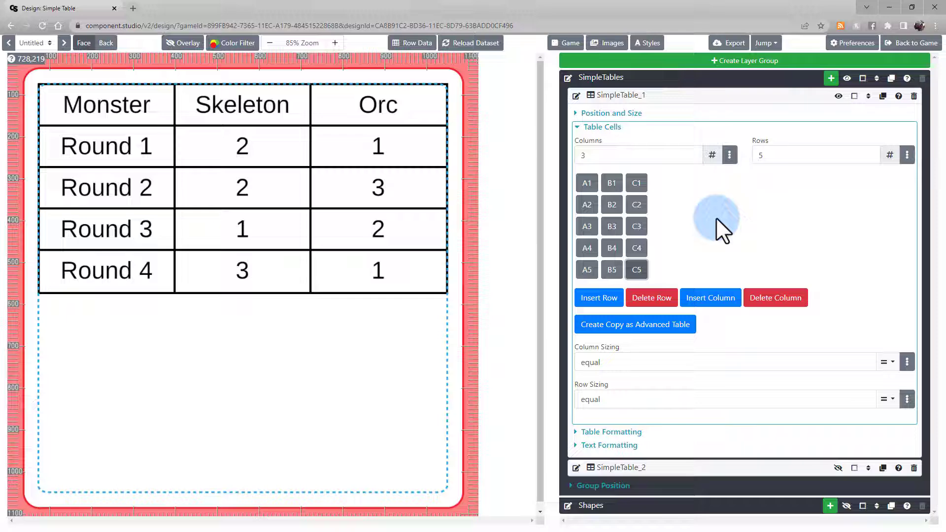
Set the number of columns in SimpleTable_1 to 4 and enter "Toad" as the heading in D1
drag(591, 154, 563, 140)
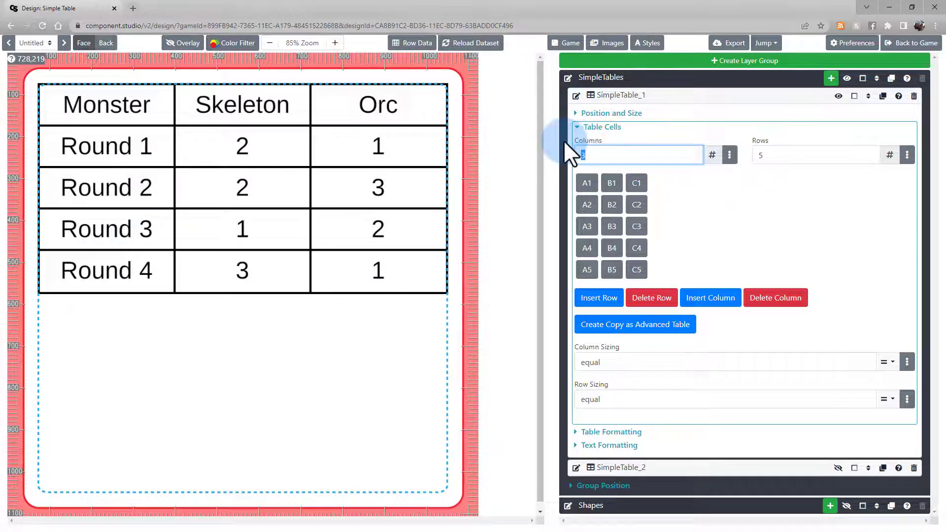
text(4)
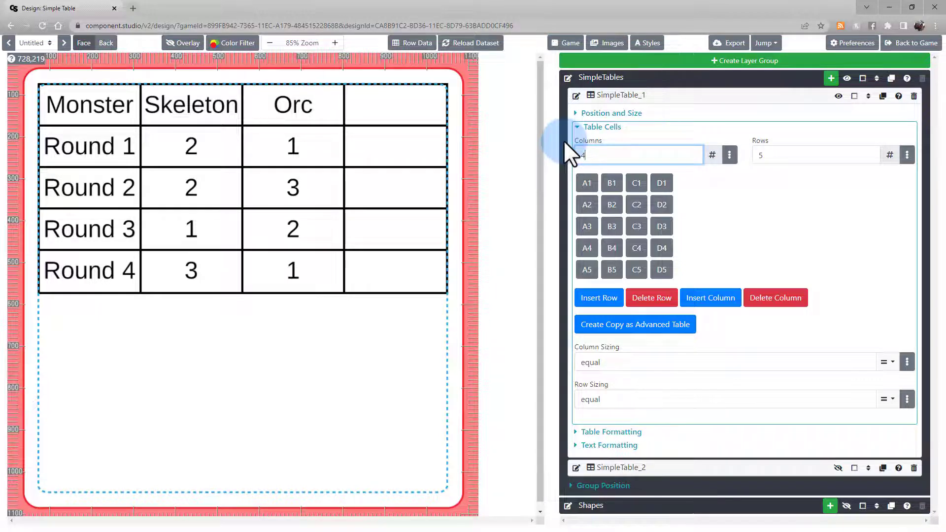
click(661, 184)
click(829, 152)
text(Toad)
Fill the Toad column with 0 in D2, 5 in D3, 3 in D4 and 2 in D5
click(663, 202)
click(818, 163)
text(0)
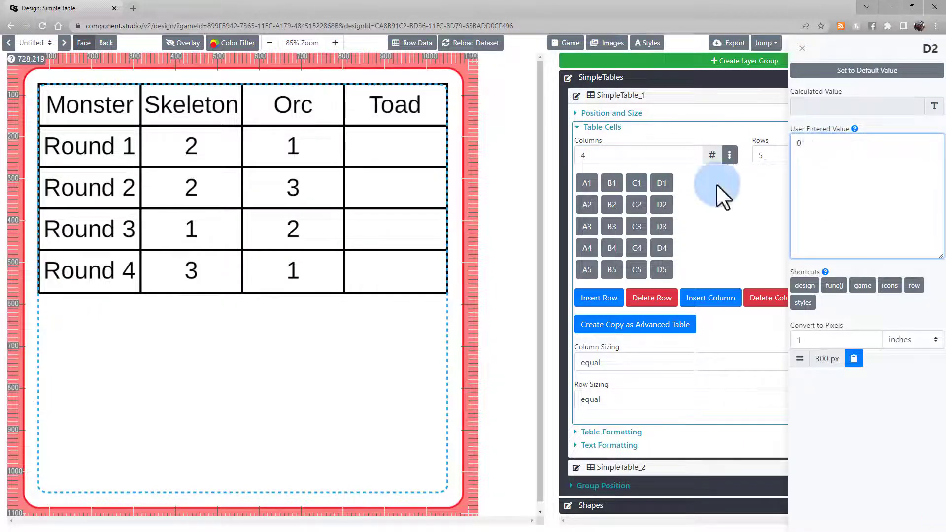
click(663, 226)
click(803, 163)
text(5)
click(662, 248)
click(824, 178)
text(3)
click(661, 269)
click(825, 176)
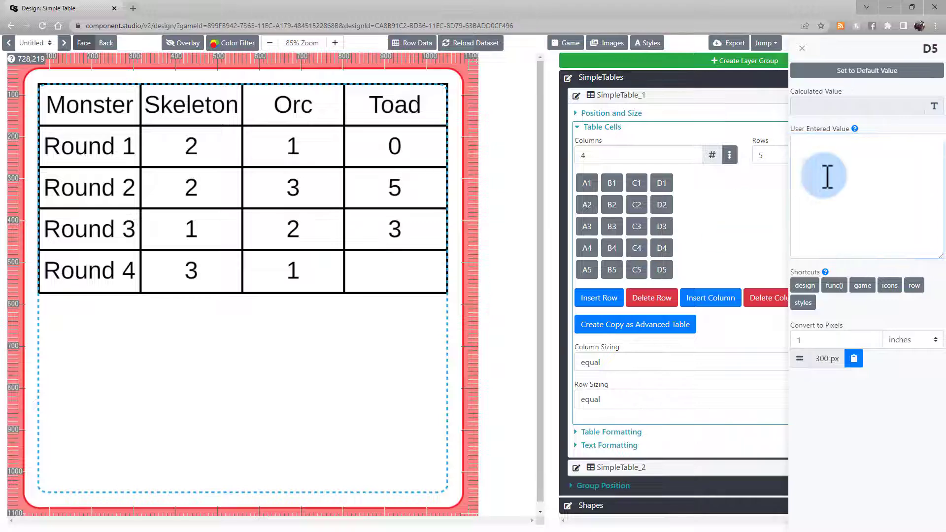
text(2)
click(735, 227)
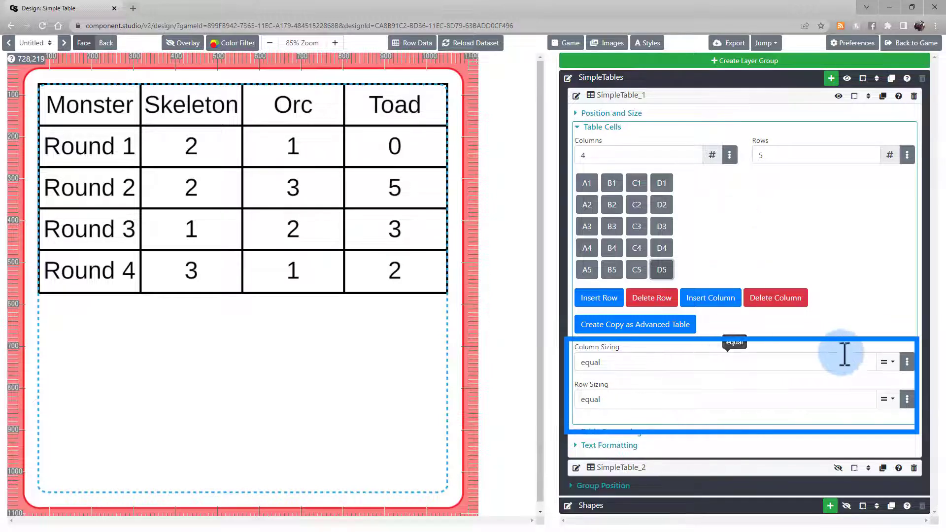
Switch SimpleTable_1 to manual column sizing with column widths of 50,50,50,50 px
click(885, 362)
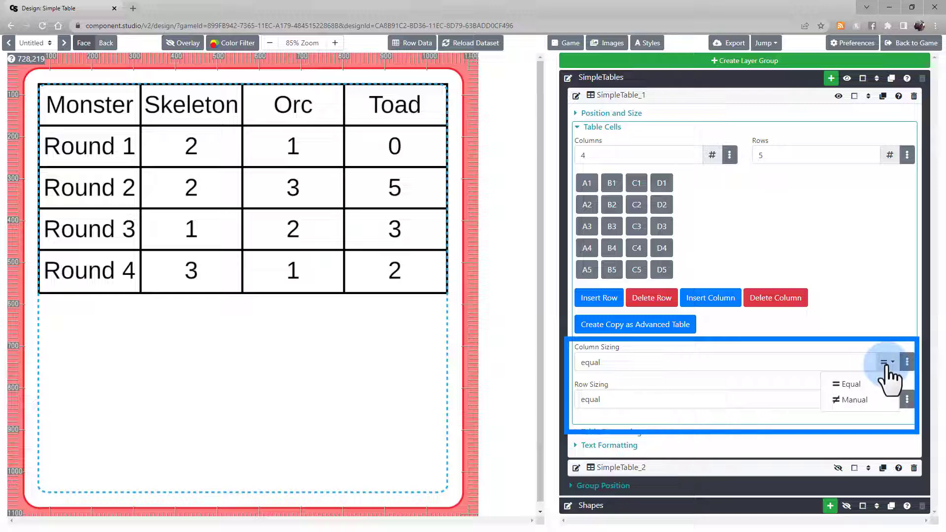
click(855, 400)
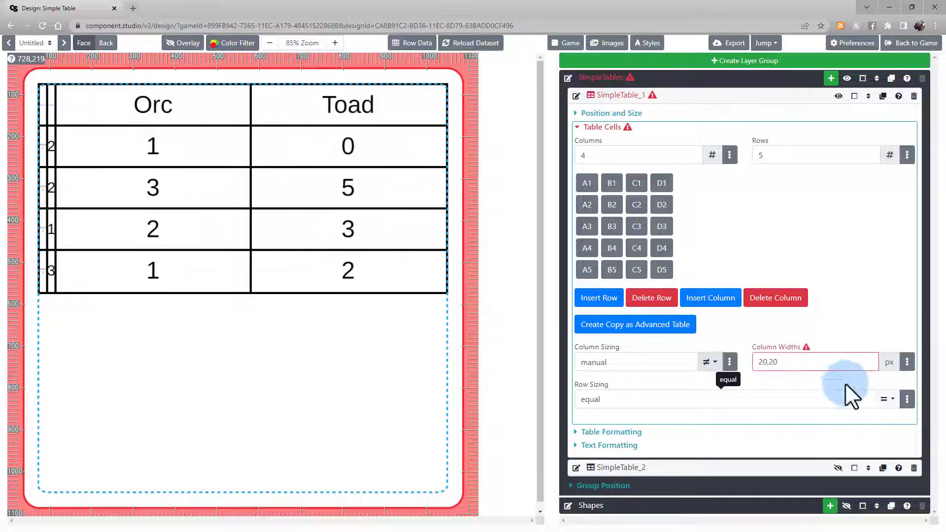
click(829, 362)
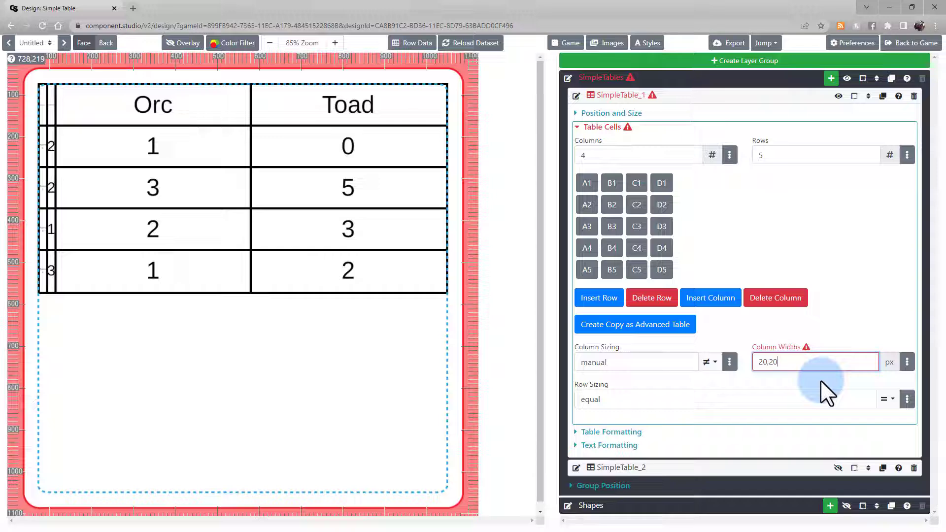
key(BackSpace)
key(BackSpace)
key(BackSpace)
key(BackSpace)
key(BackSpace)
text(50,50,50,50)
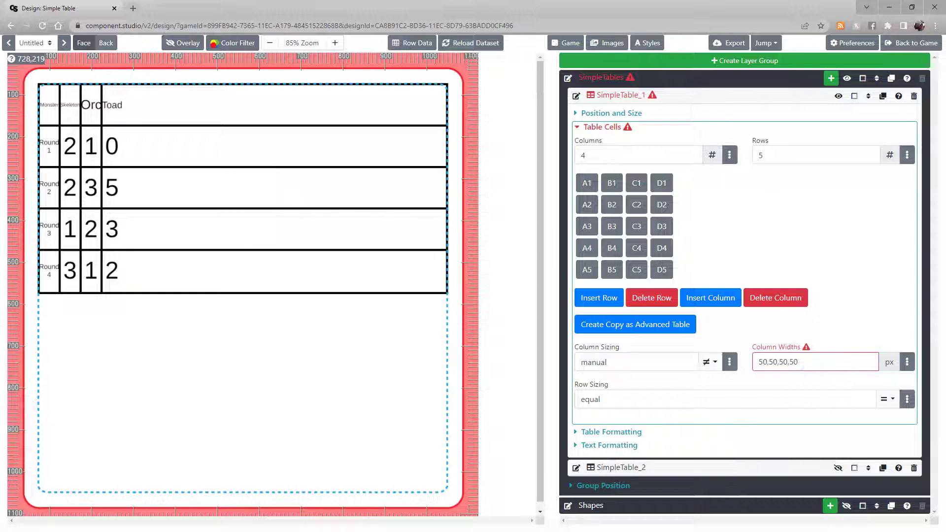
click(806, 348)
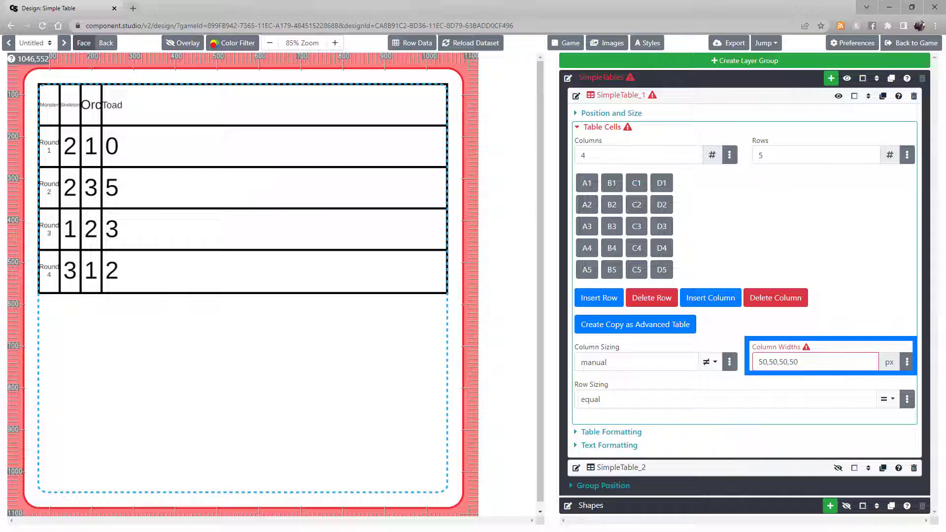
Set the overall width of SimpleTable_1 to 200 px
click(595, 113)
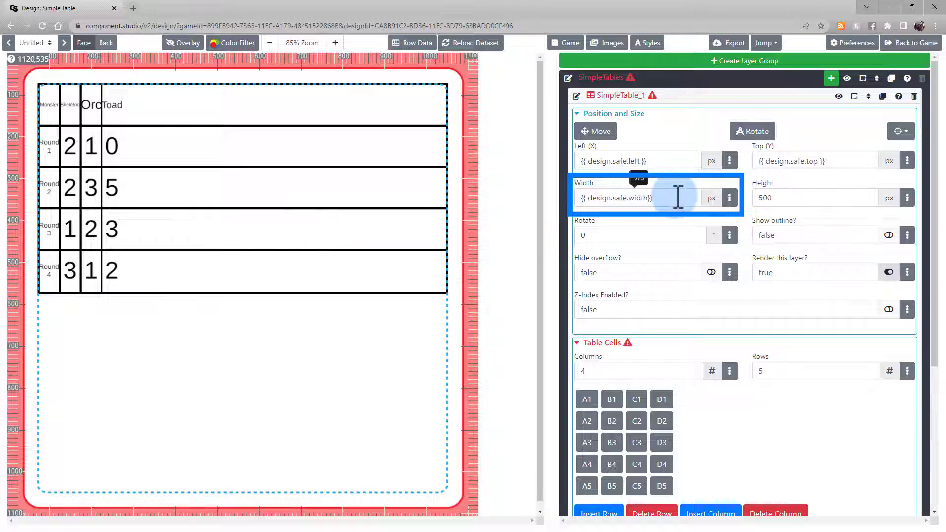
drag(678, 197, 534, 200)
text(200)
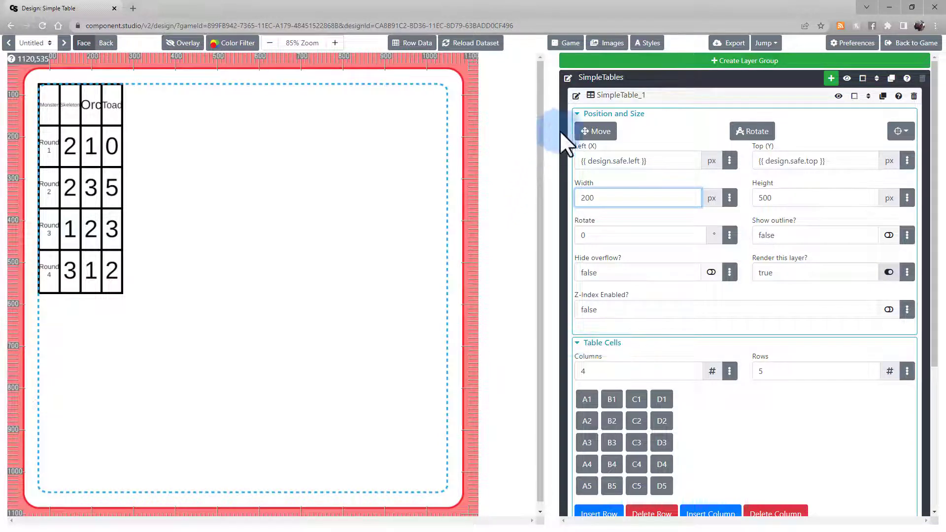
click(581, 113)
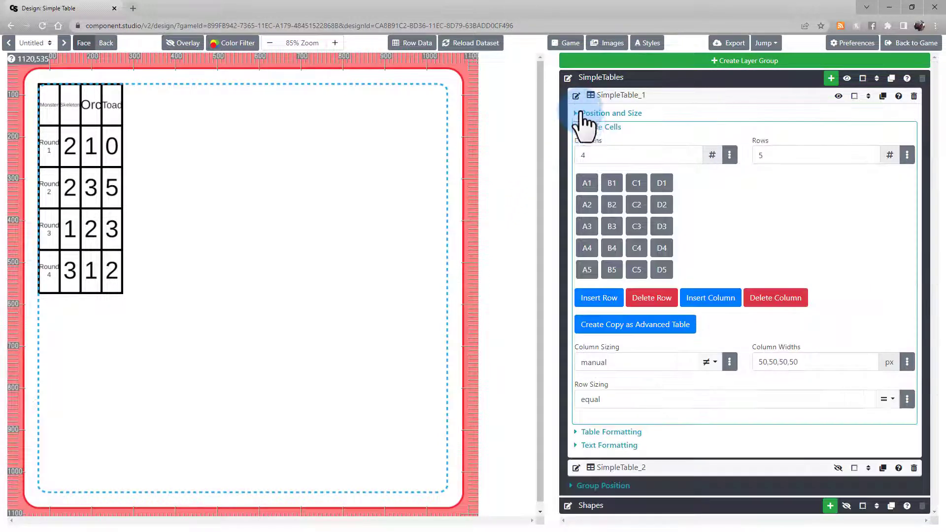
Return the column sizing of SimpleTable_1 to equal
click(709, 362)
click(687, 381)
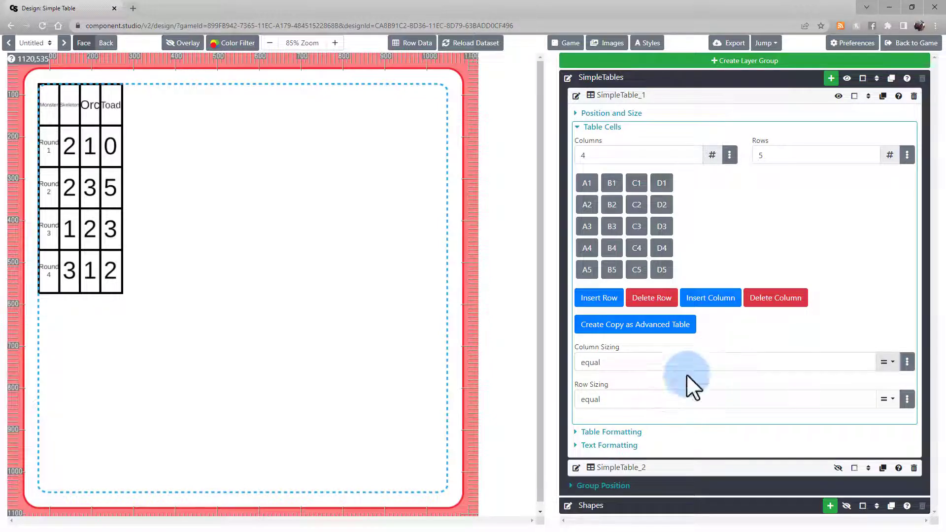
click(618, 129)
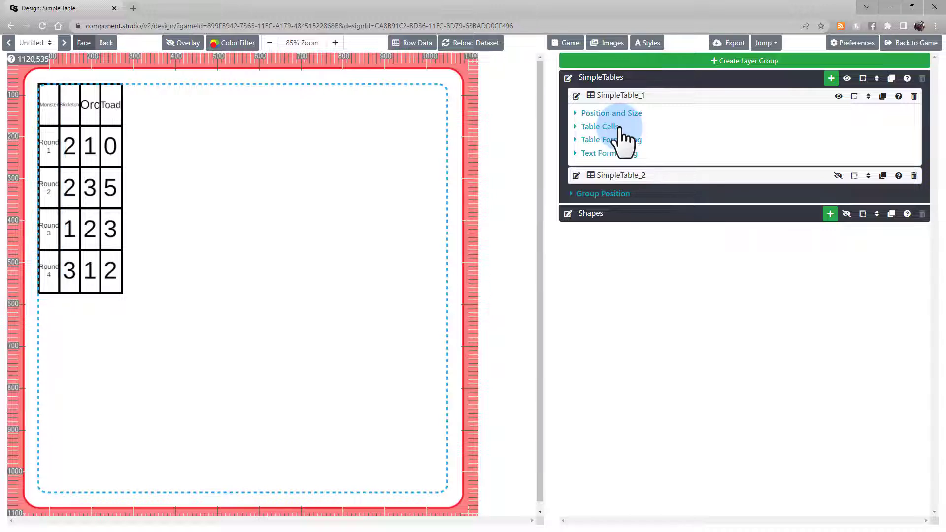
Examine the horizontal and vertical alignment options in the text formatting of SimpleTable_1
click(635, 154)
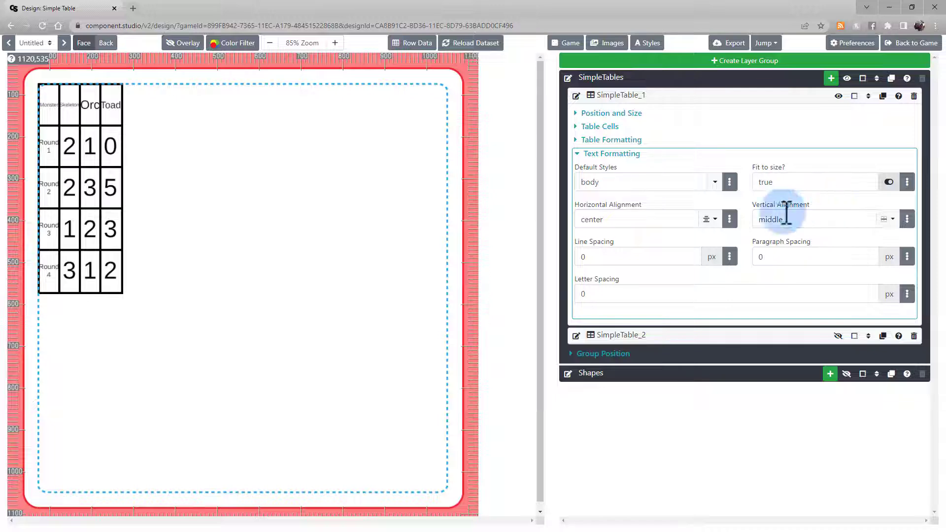
click(708, 219)
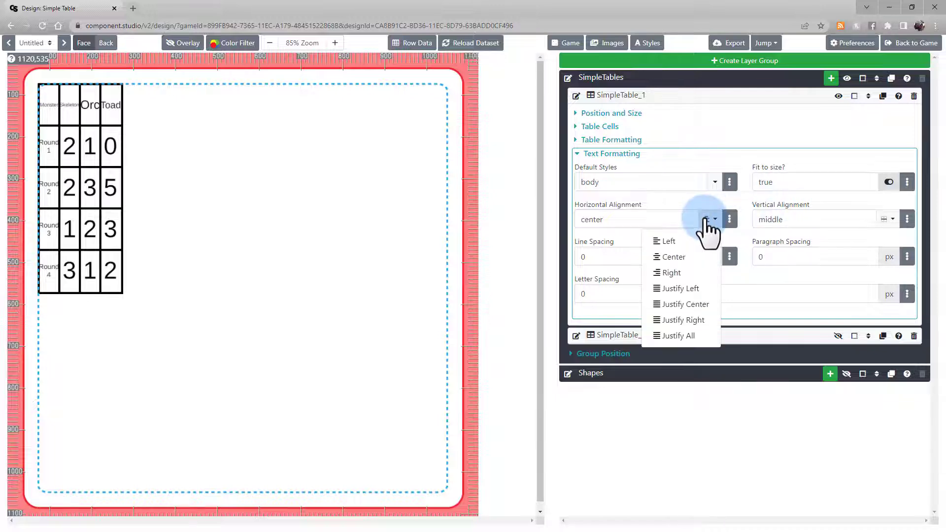
click(709, 219)
click(889, 219)
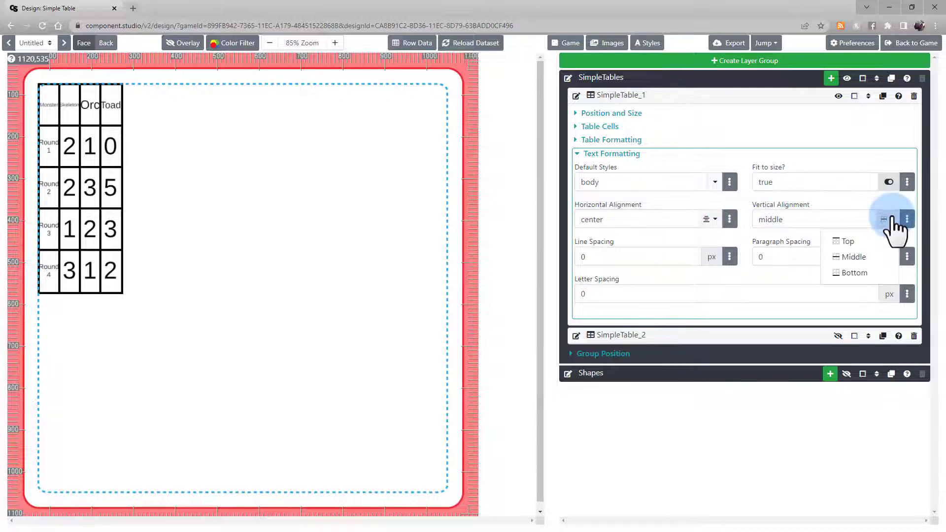
click(888, 222)
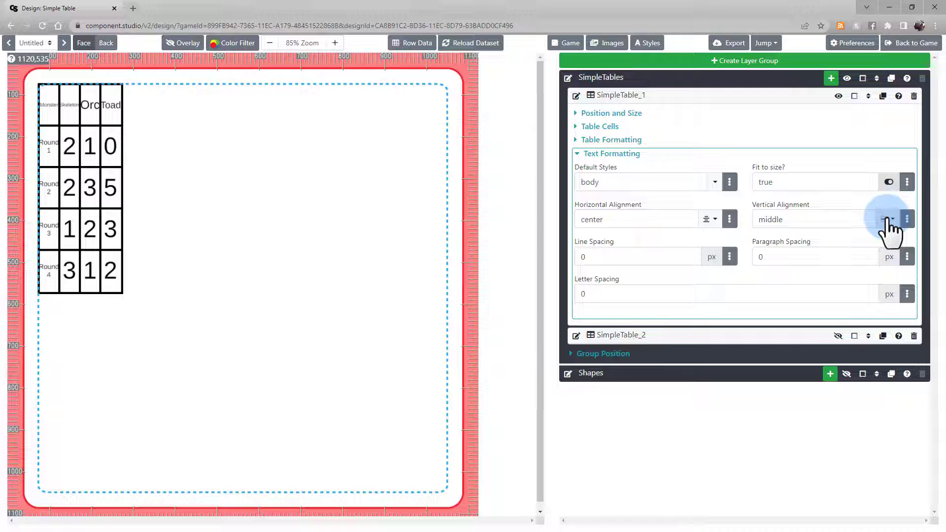
click(739, 152)
Make SimpleTable_2 visible in place of SimpleTable_1 and expand its table cell settings
click(838, 96)
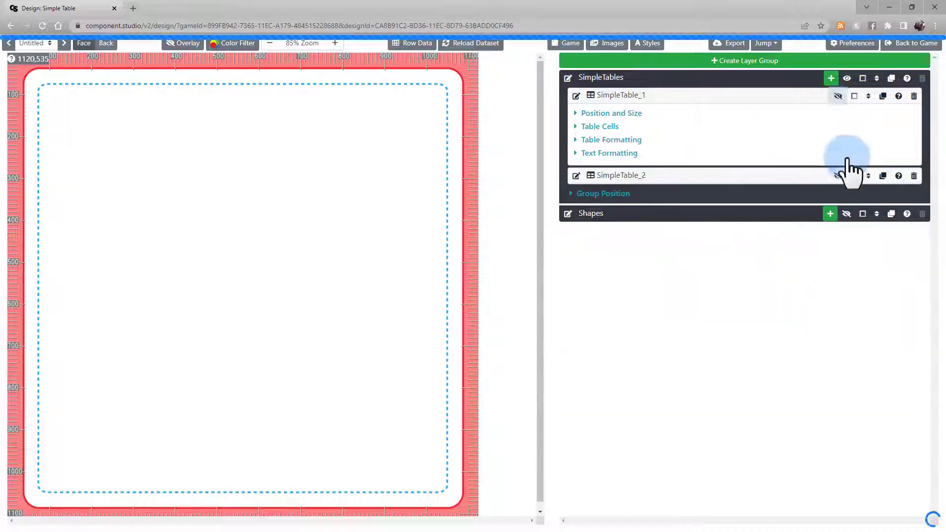
click(838, 176)
click(790, 175)
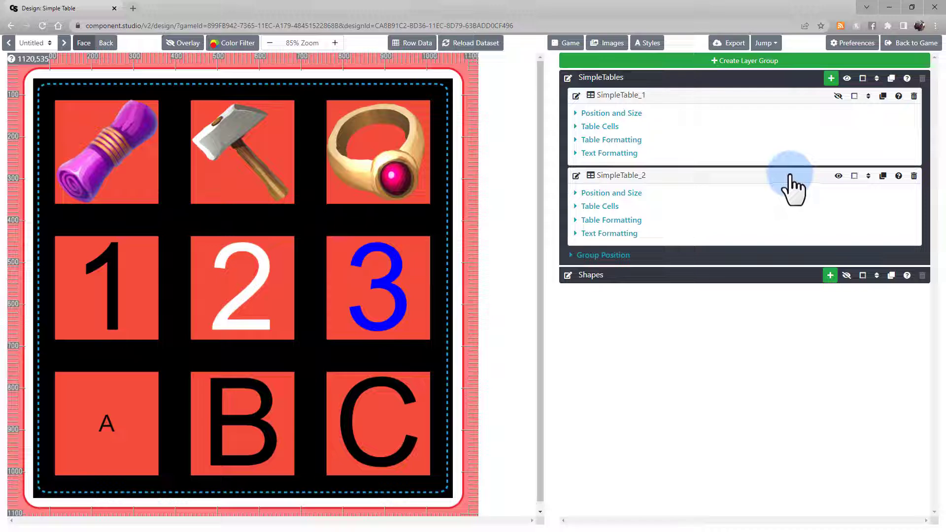
click(611, 207)
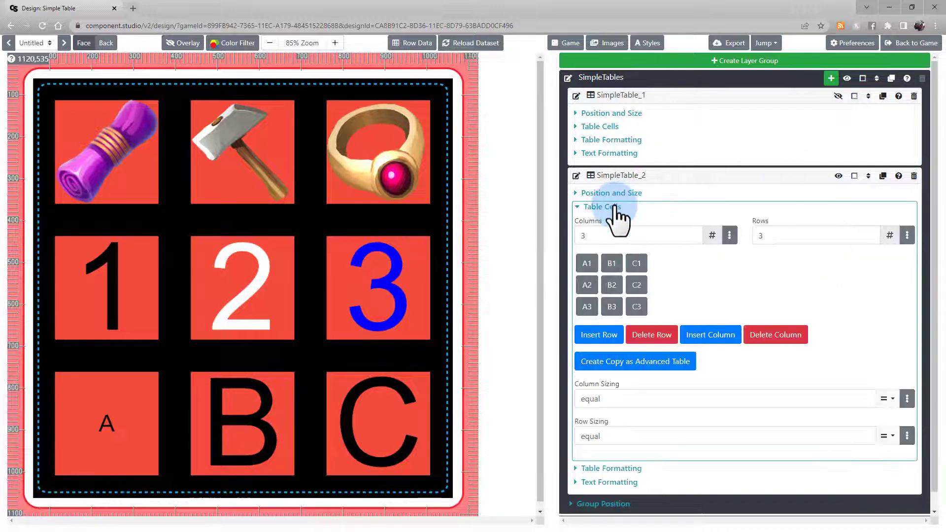
Replace the icon in cell A1 of SimpleTable_2 with the TradingIcons_14_t icon tag
click(589, 264)
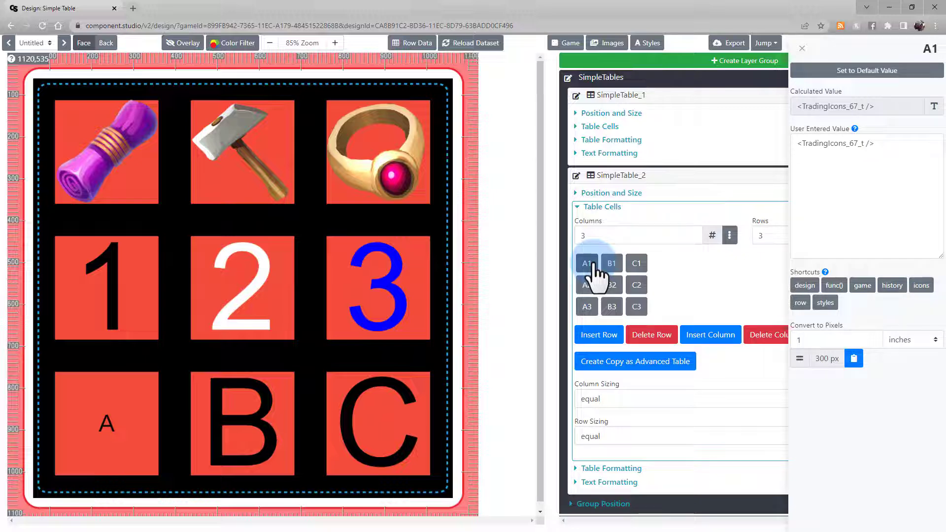
drag(936, 144, 791, 165)
key(BackSpace)
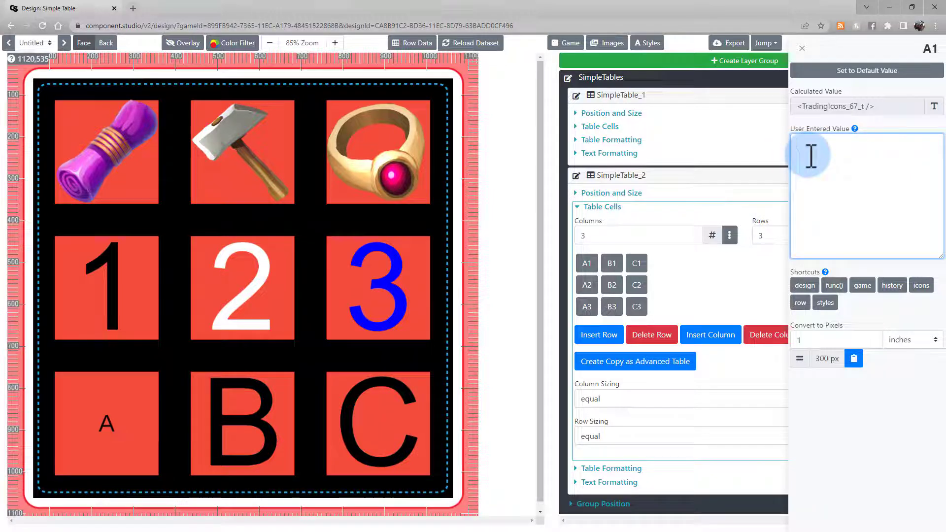
click(808, 125)
click(917, 285)
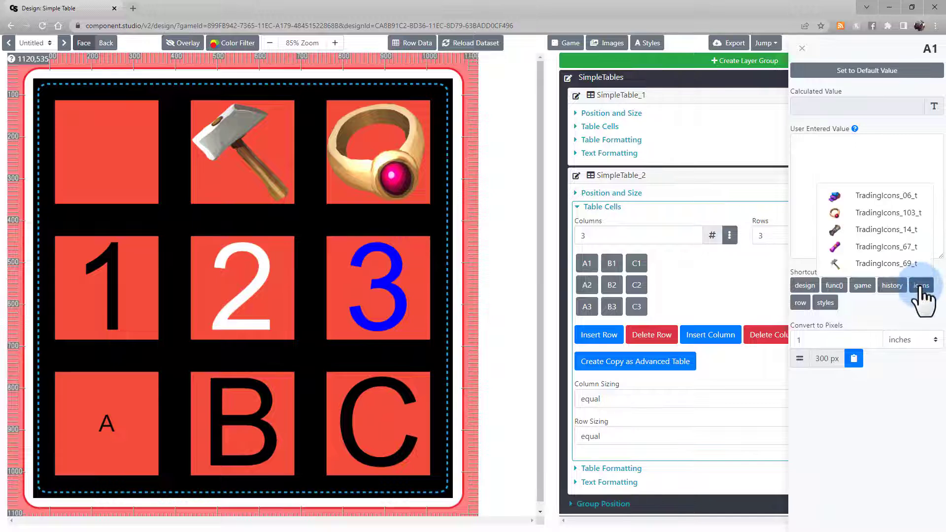
click(901, 230)
click(881, 177)
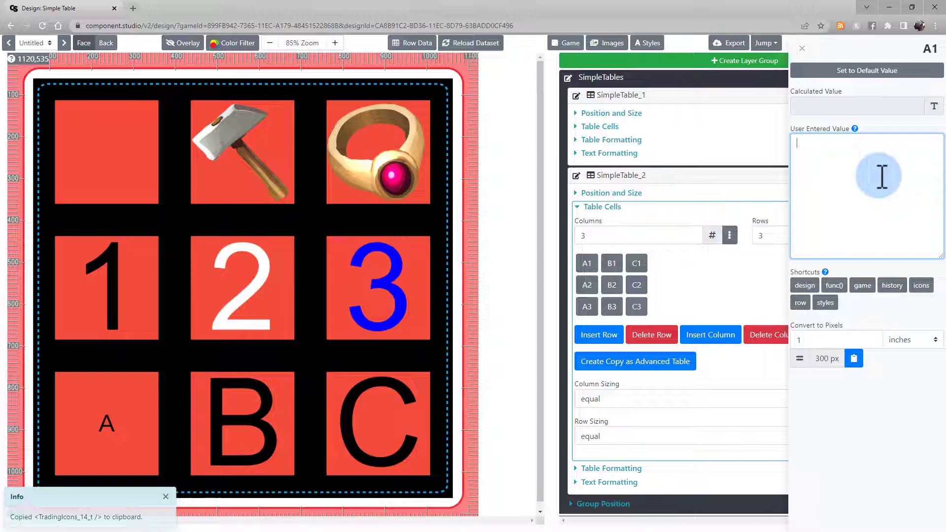
key(ctrl+v)
click(882, 123)
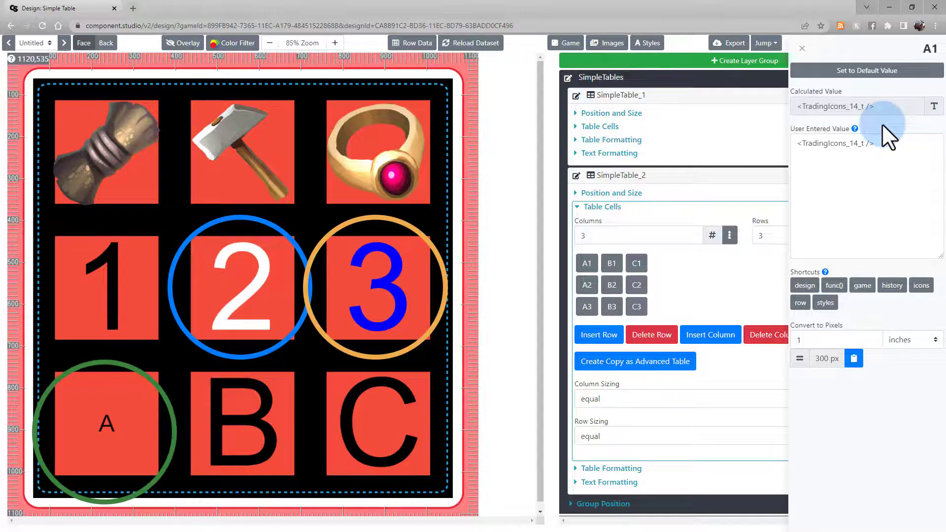
Inspect the user-entered markup of cells B2, C2 and A3 in SimpleTable_2
click(619, 291)
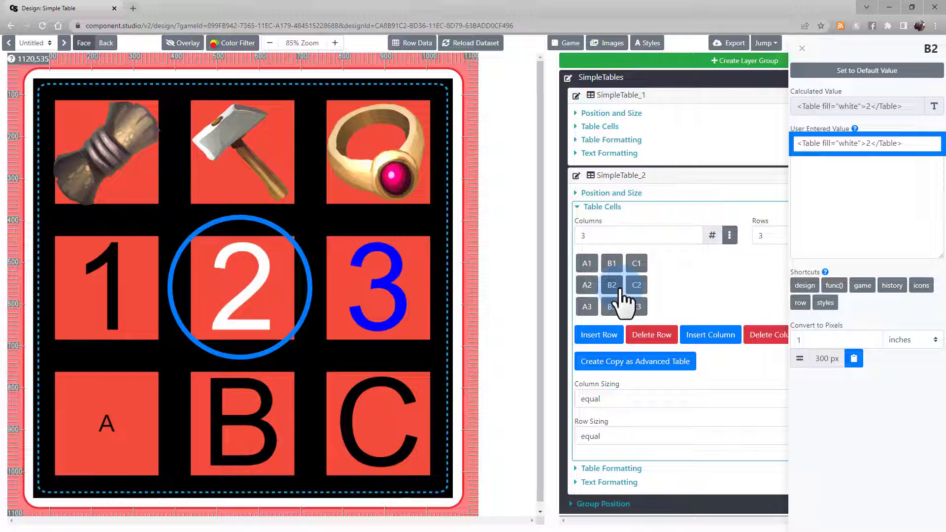
click(811, 163)
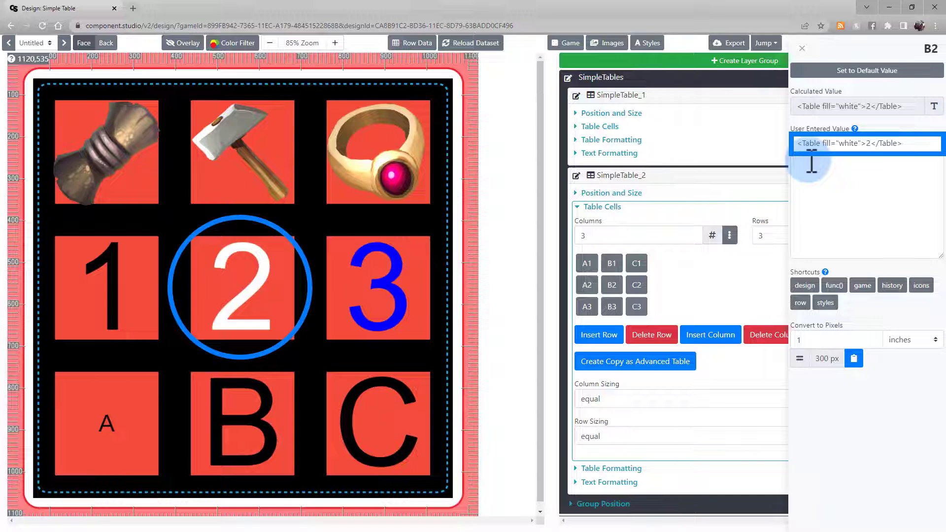
click(636, 284)
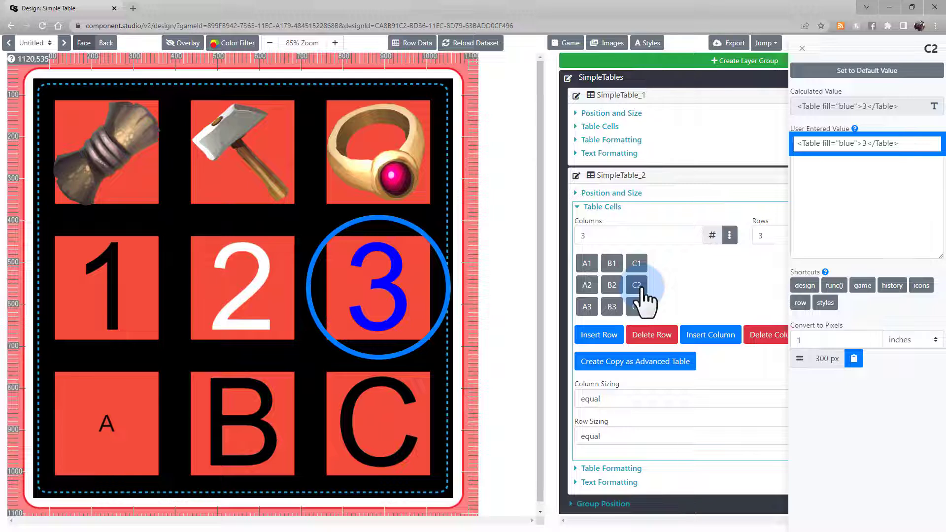
click(588, 308)
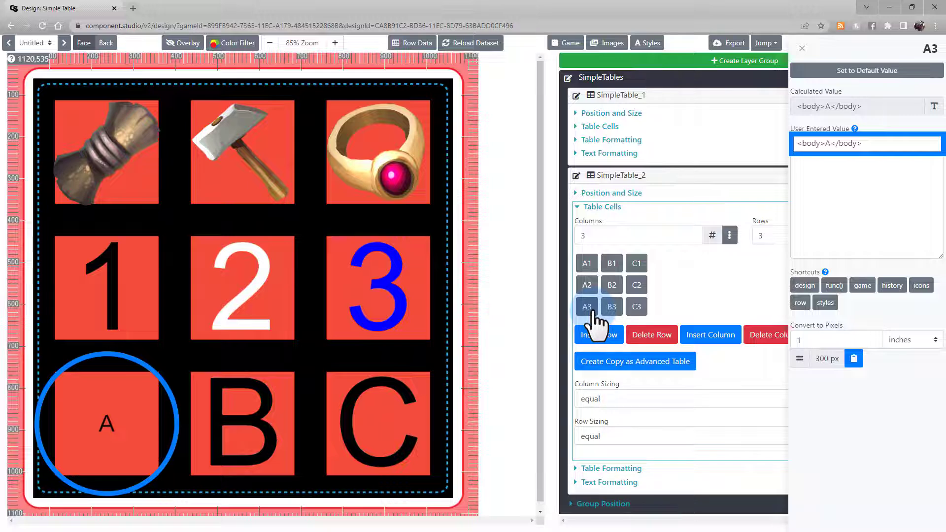
Turn off the row separators, column separators, table border and cell borders in the table formatting of SimpleTable_2
click(624, 209)
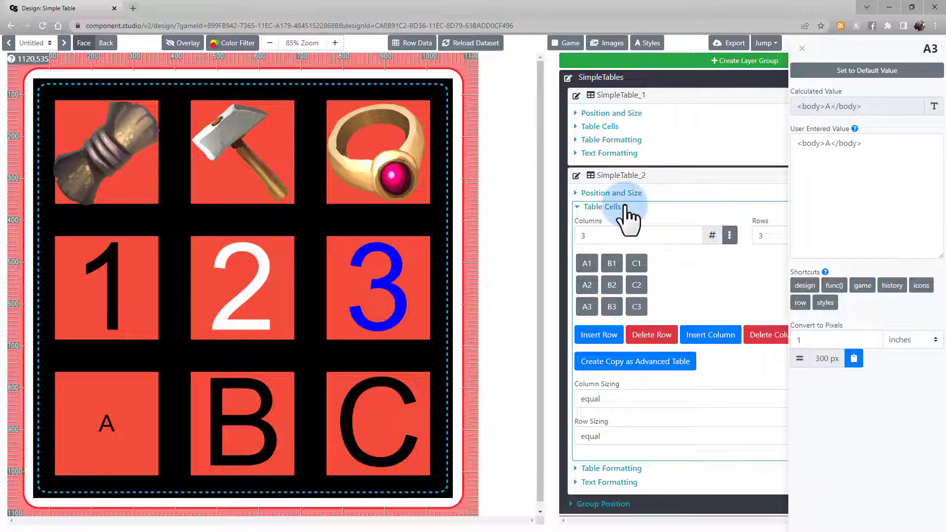
click(631, 221)
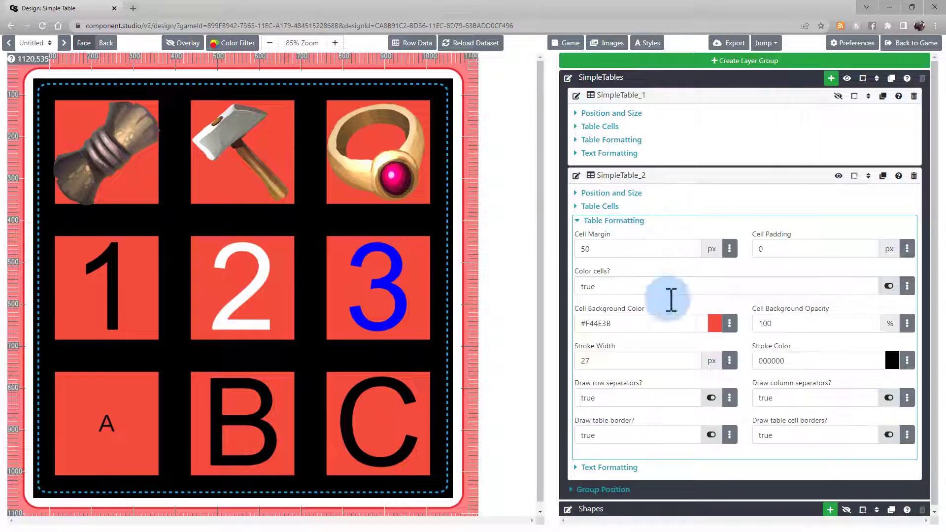
click(711, 398)
click(710, 434)
click(889, 398)
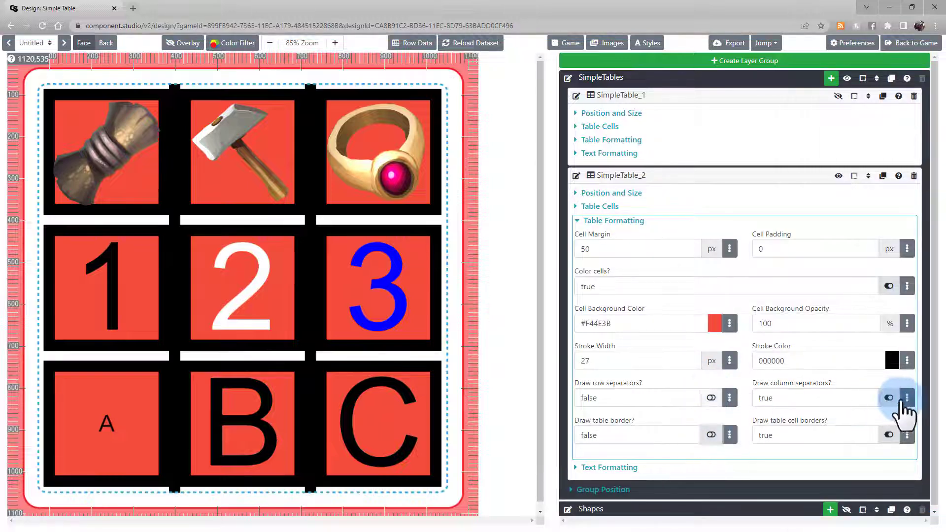
click(888, 434)
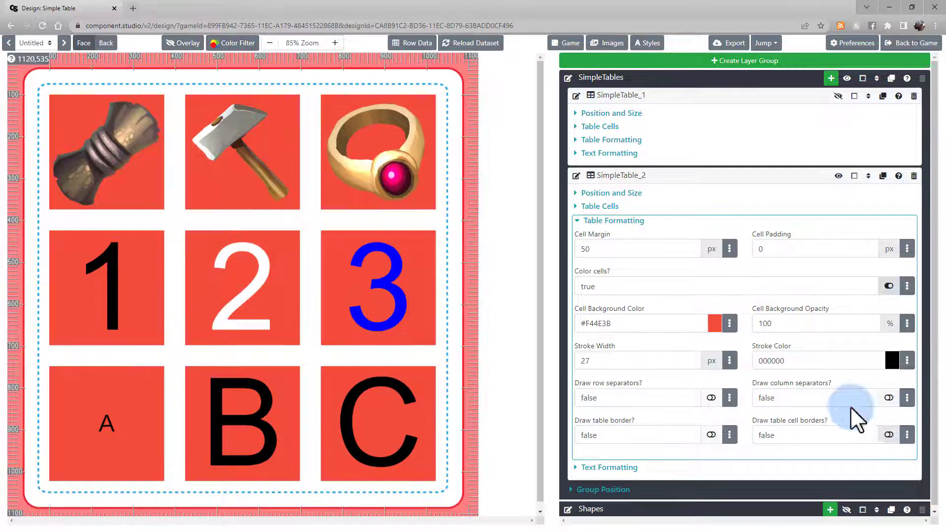
Set the cell margin of SimpleTable_2 to 20 px and, after trying 50 px, its cell padding to 10 px
double_click(667, 255)
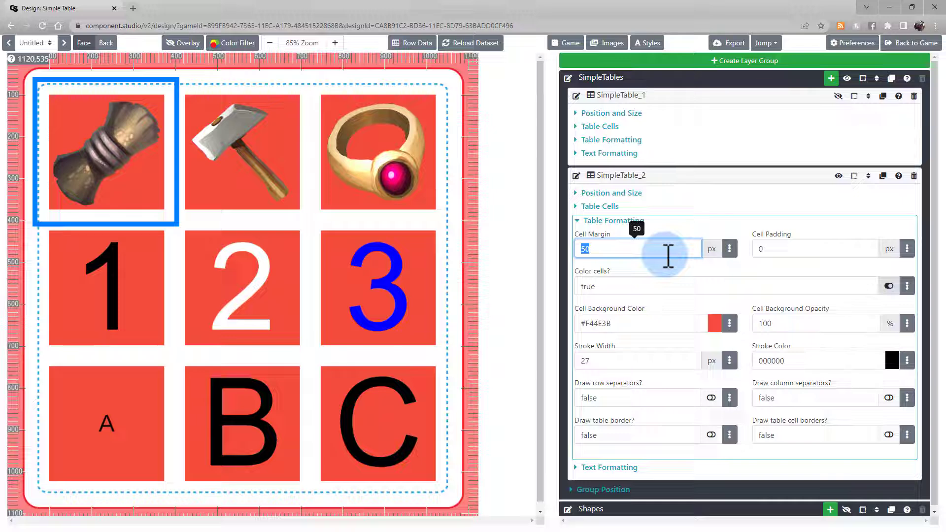
text(20)
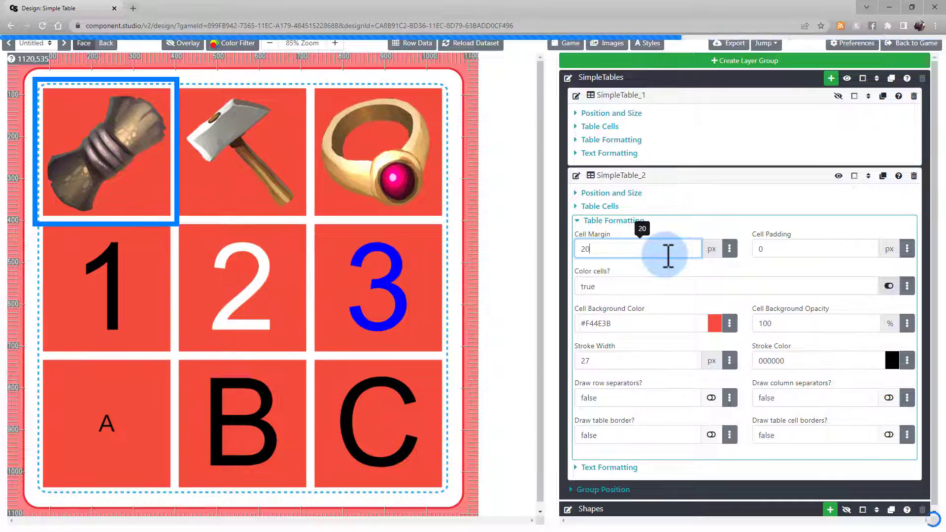
key(Tab)
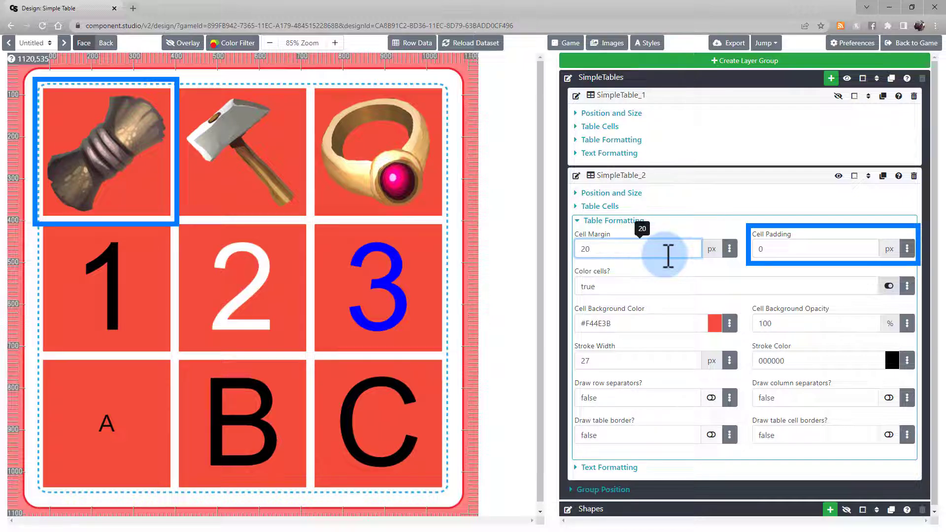
click(759, 250)
text(50)
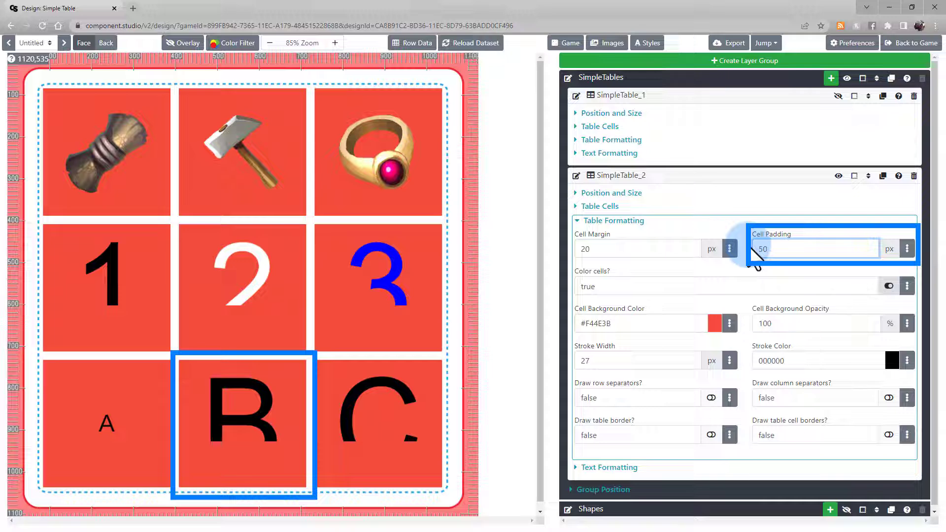
key(BackSpace)
key(BackSpace)
text(10)
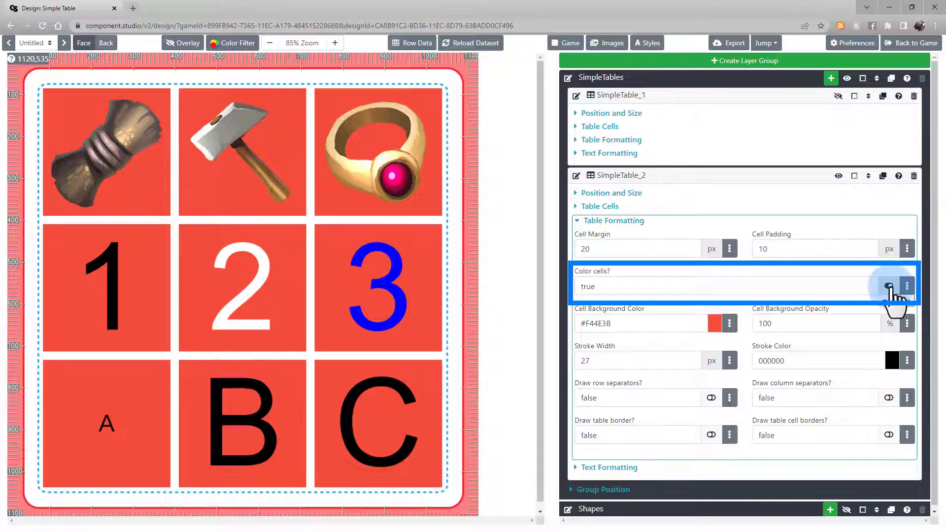
Try SimpleTable_2 without cell coloring, restore the coloring, and view the cell background color choices without changing the color
click(890, 289)
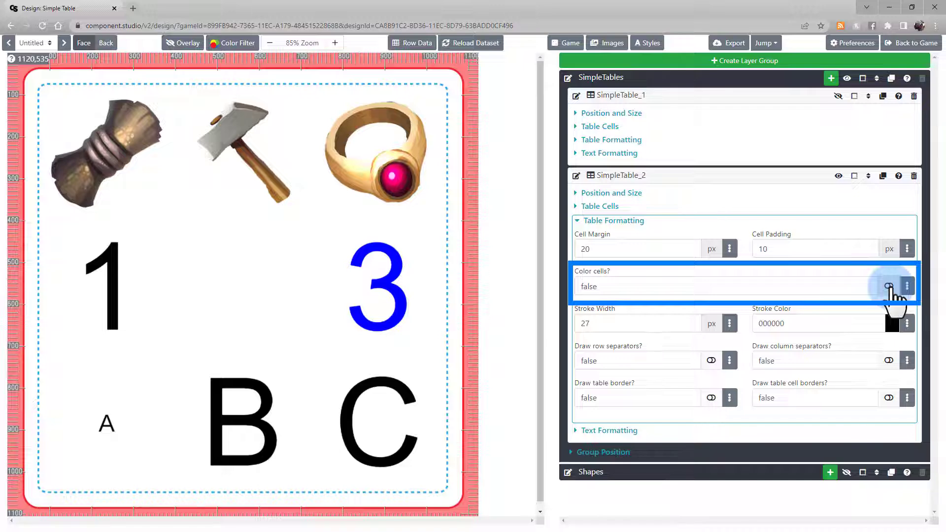
click(890, 288)
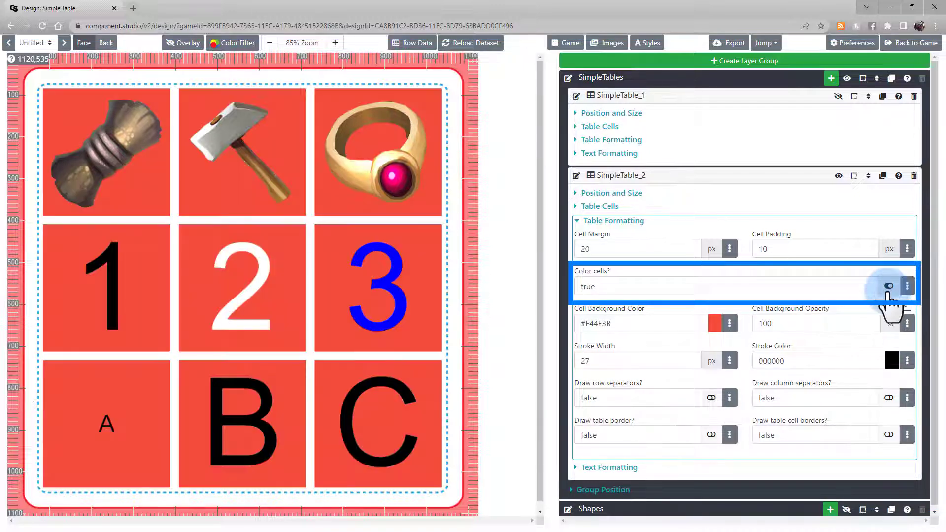
click(715, 324)
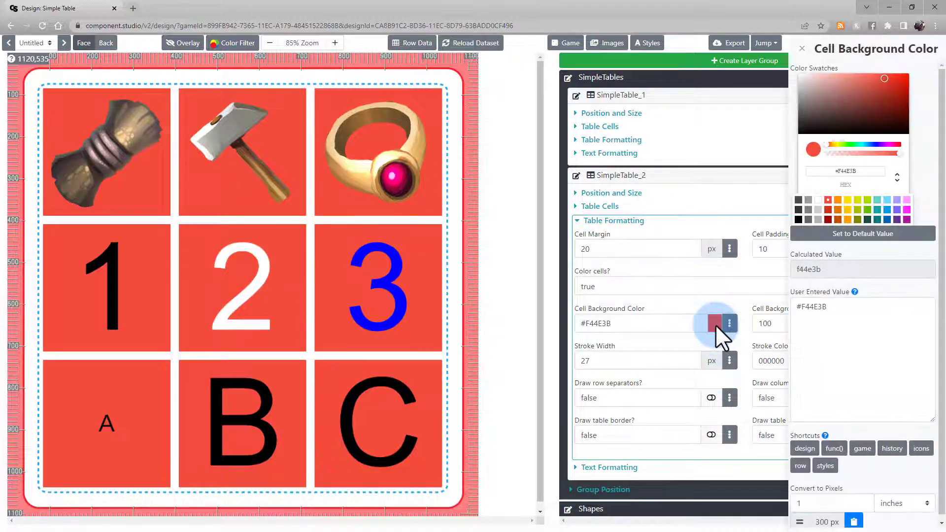
click(723, 309)
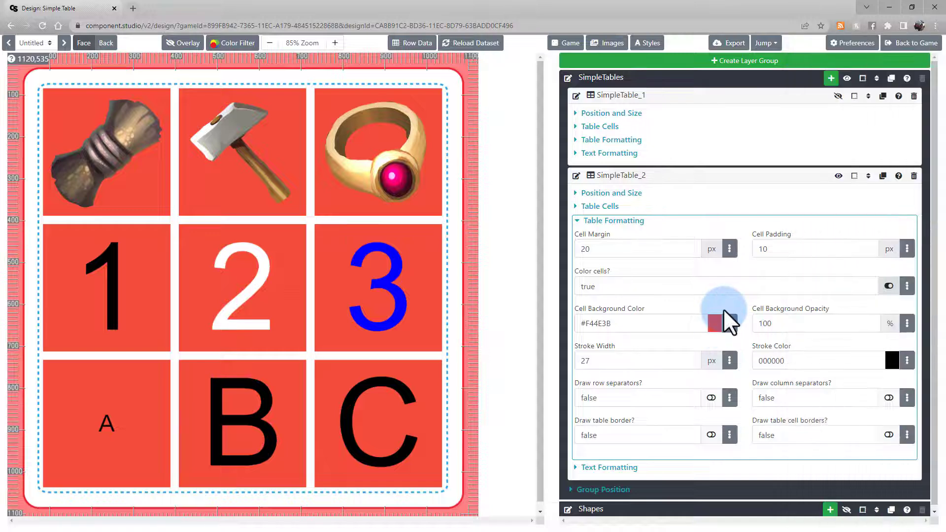
Set the stroke width of SimpleTable_2 to 20 px
click(767, 323)
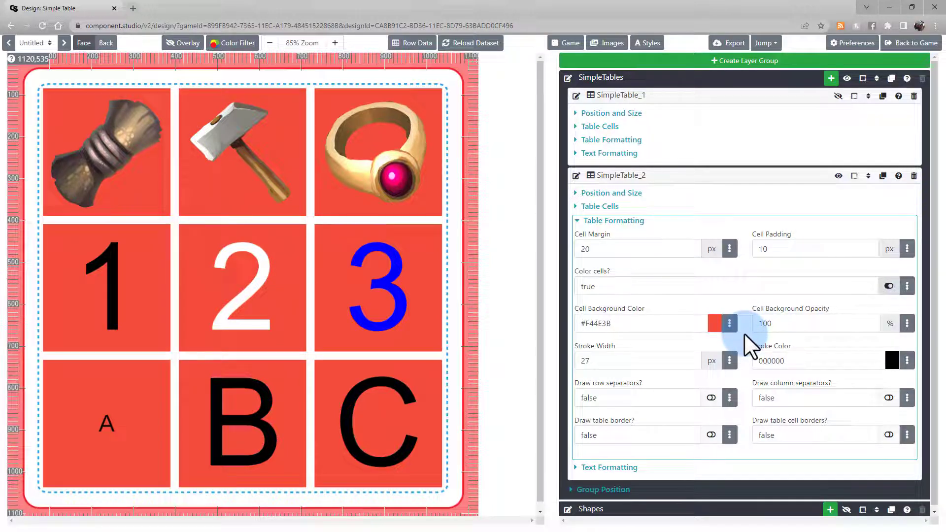
mouse_move(684, 357)
mouse_down()
mouse_move(574, 358)
mouse_move(558, 347)
mouse_up()
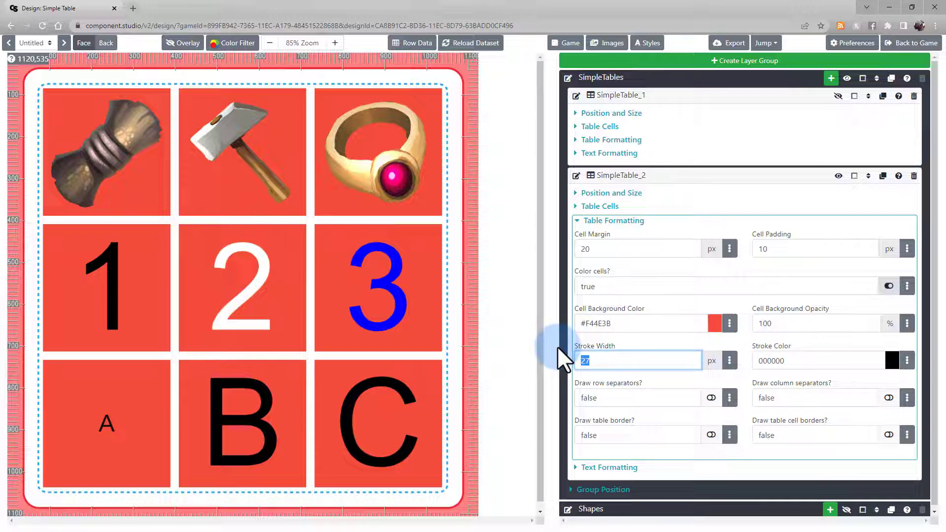
text(20)
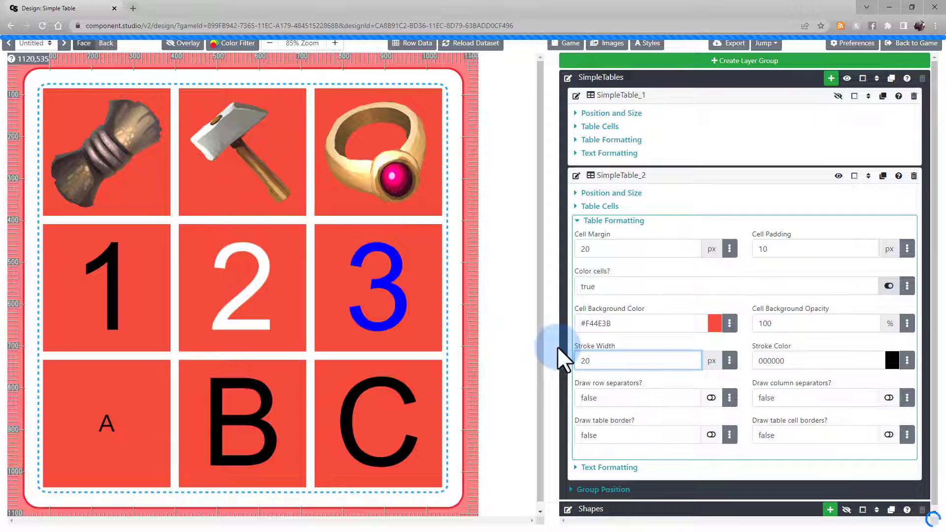
Preview the row separators, column separators, table border and cell borders of SimpleTable_2 one at a time, switching each off again
click(710, 398)
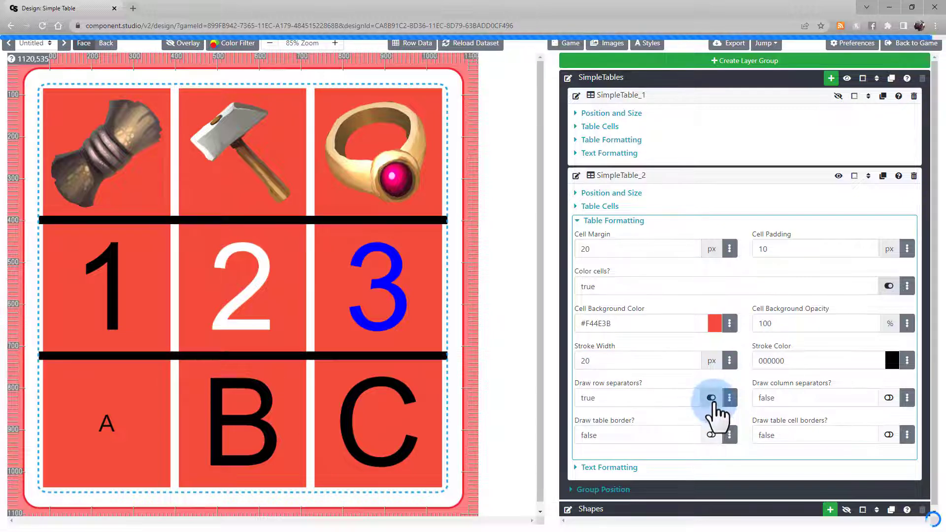
click(711, 399)
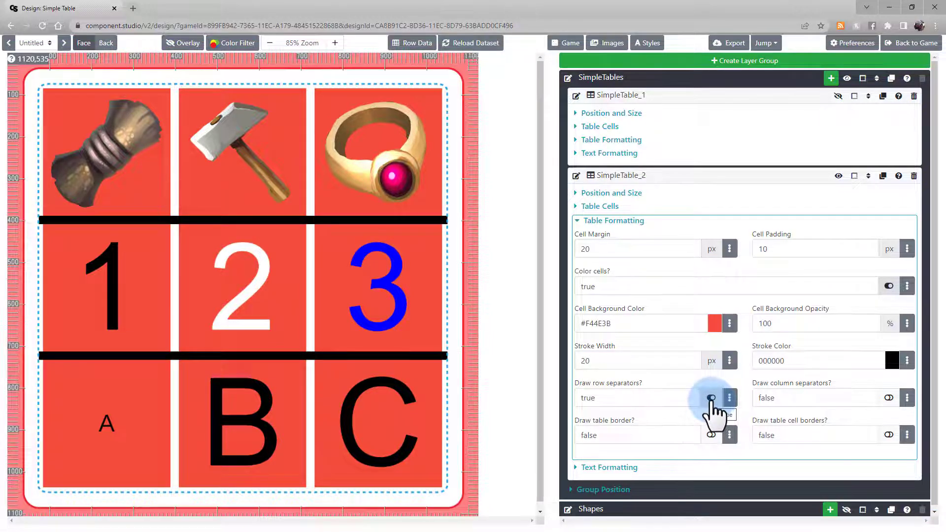
click(888, 398)
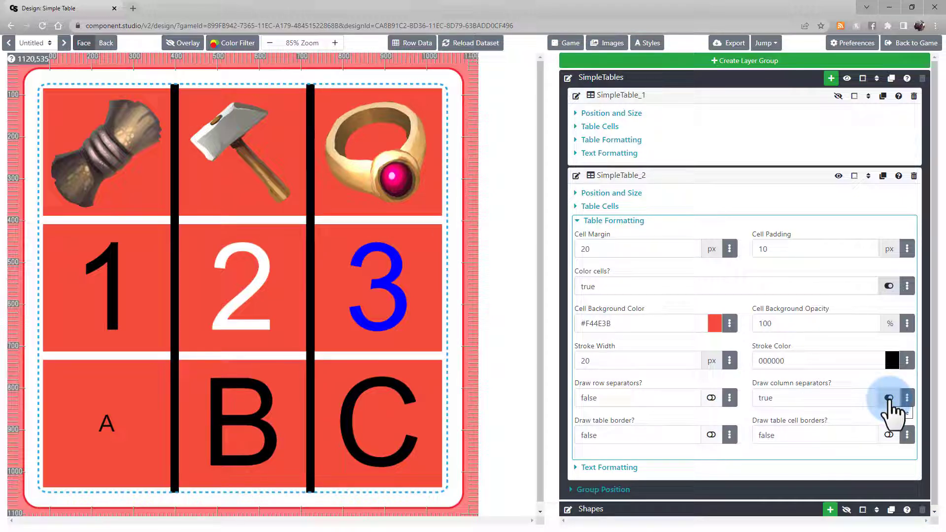
click(888, 398)
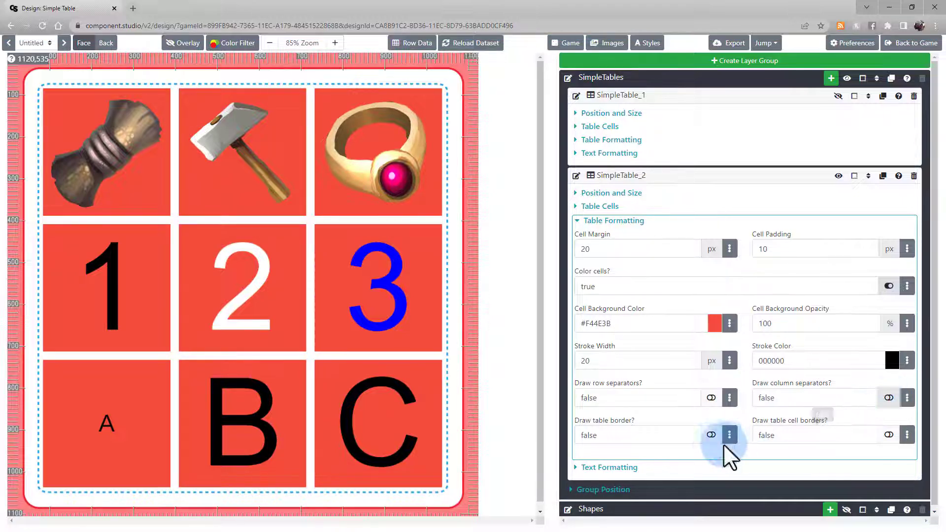
click(710, 435)
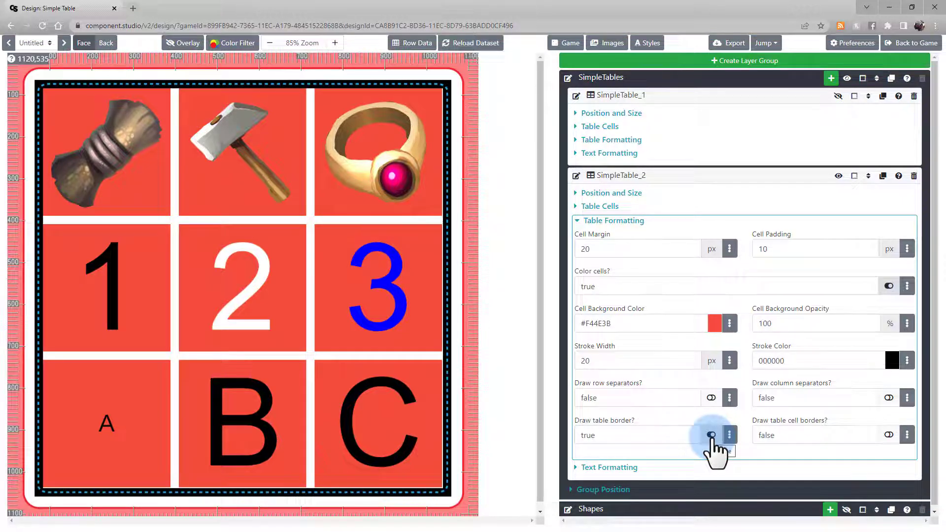
click(711, 435)
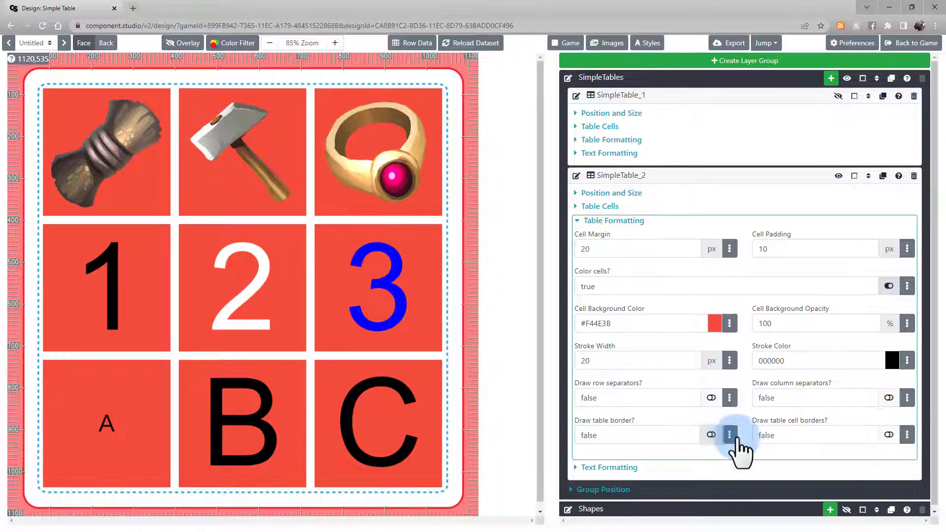
click(888, 436)
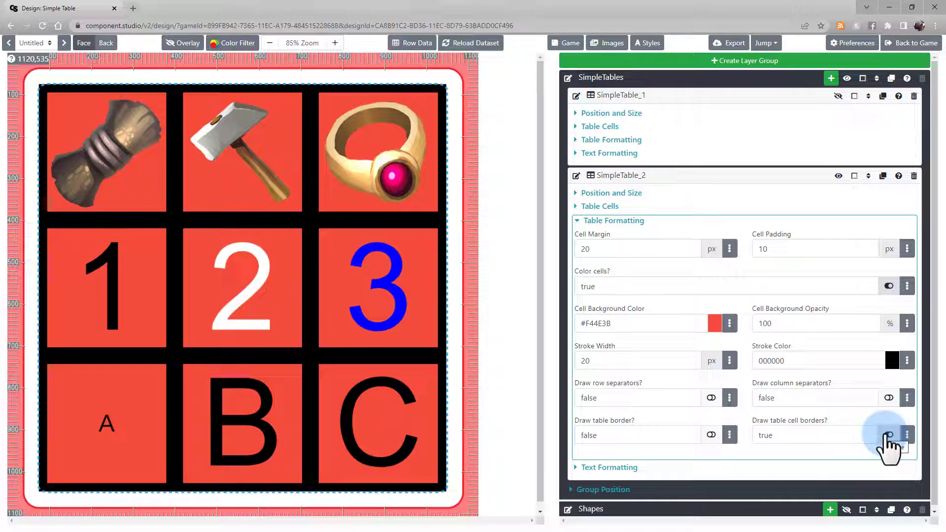
click(888, 435)
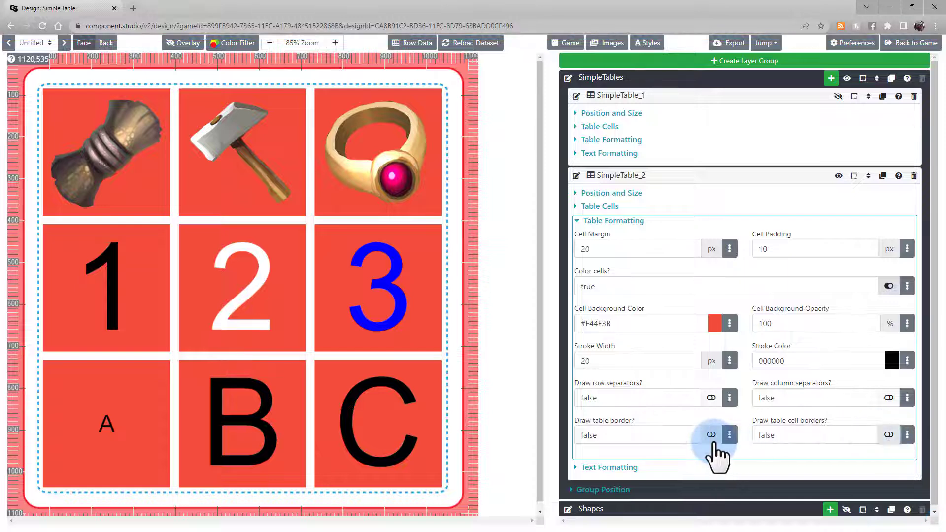
Turn on the table border of SimpleTable_2 and set its cell margin to 16 px
click(711, 435)
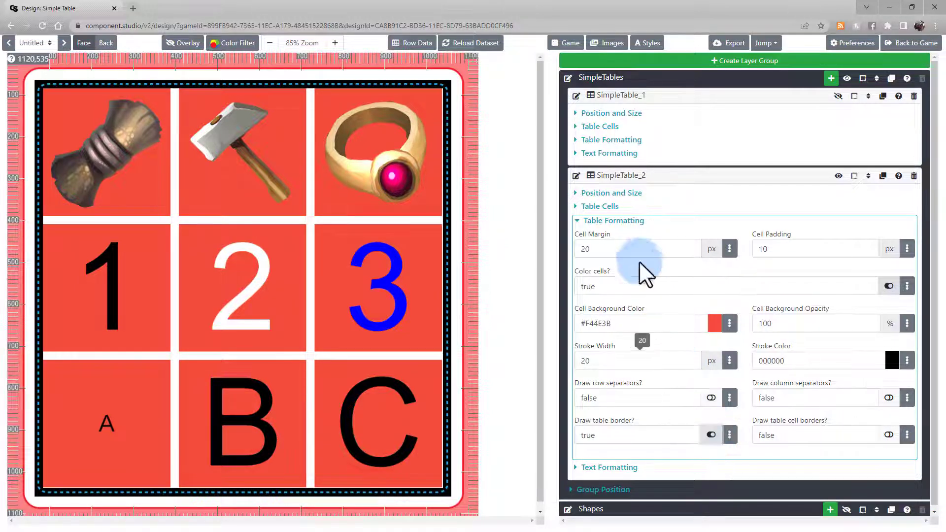
click(761, 233)
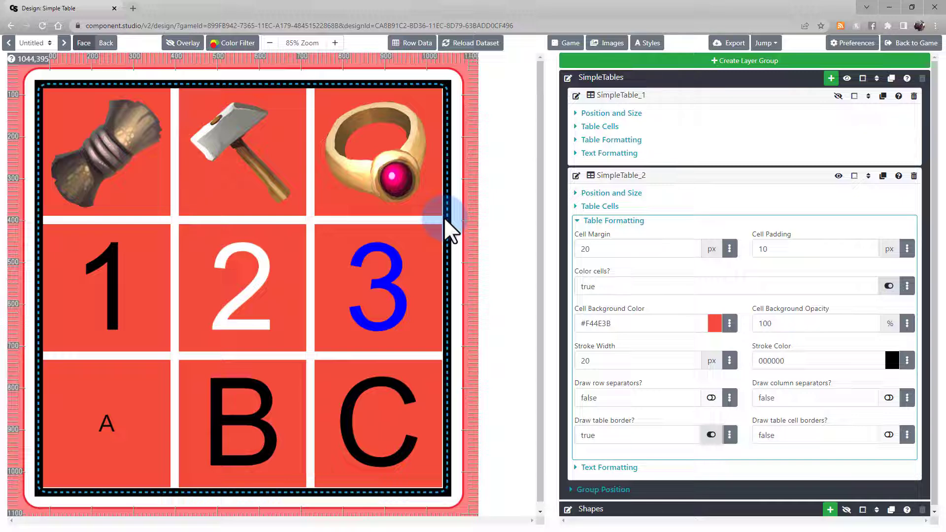
double_click(636, 259)
text(16)
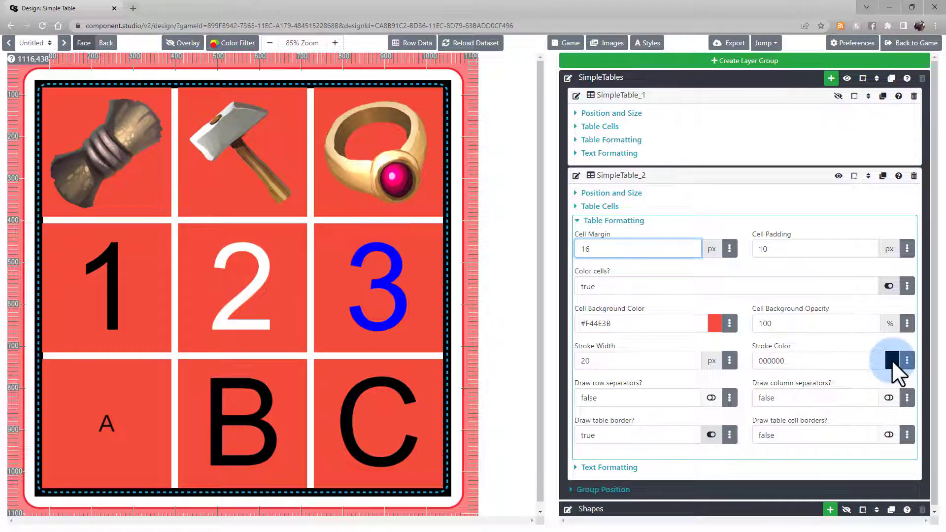
Try purple #AB149E as the stroke color of SimpleTable_2, and settle on gray #999999
click(892, 360)
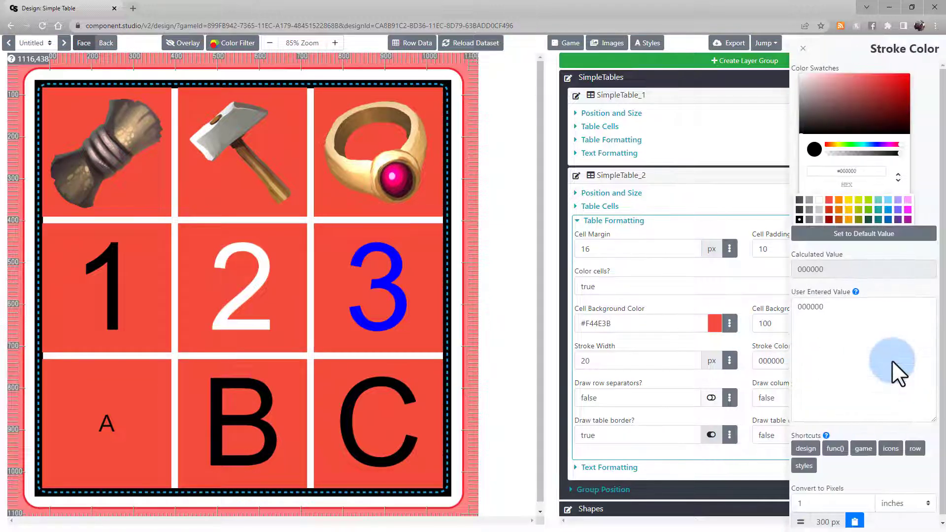
click(906, 219)
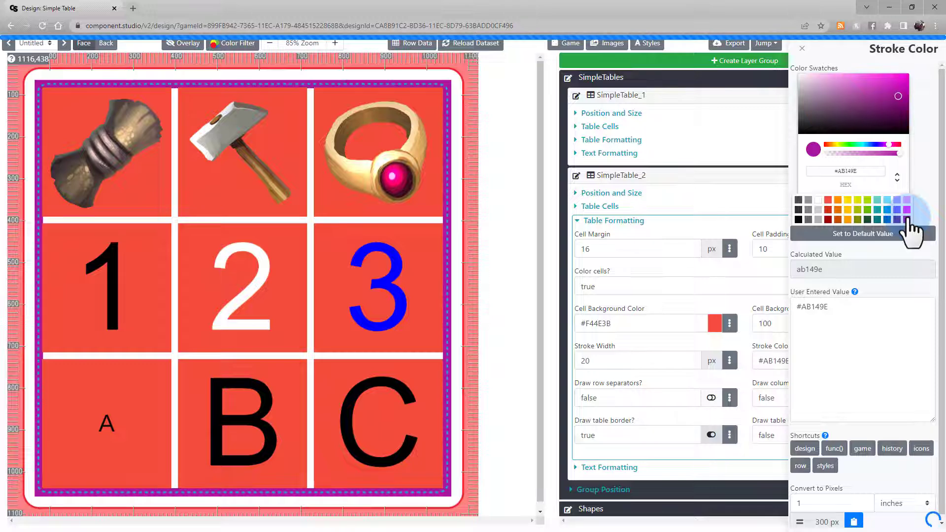
click(808, 200)
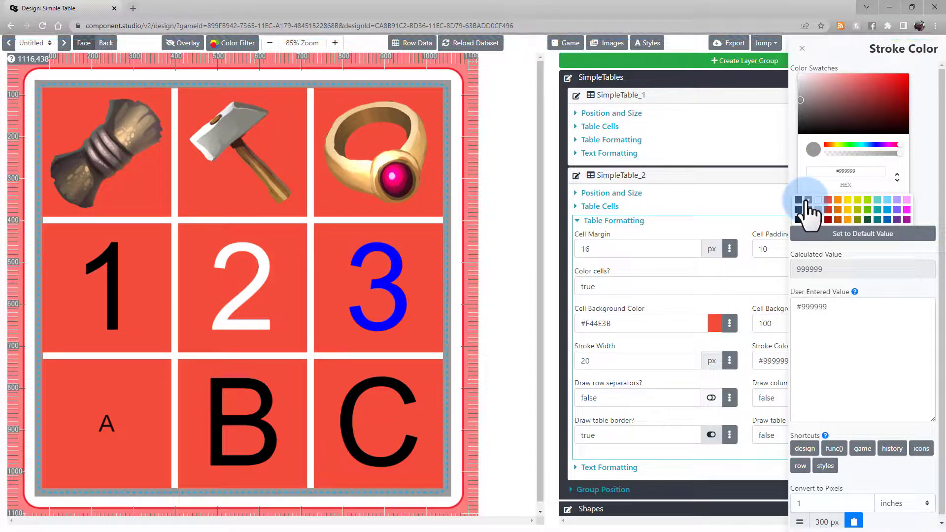
click(741, 269)
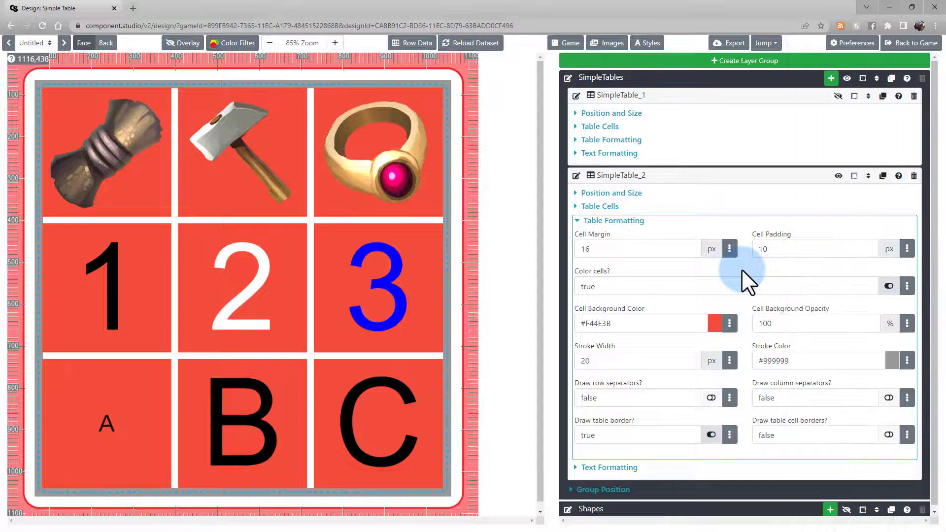